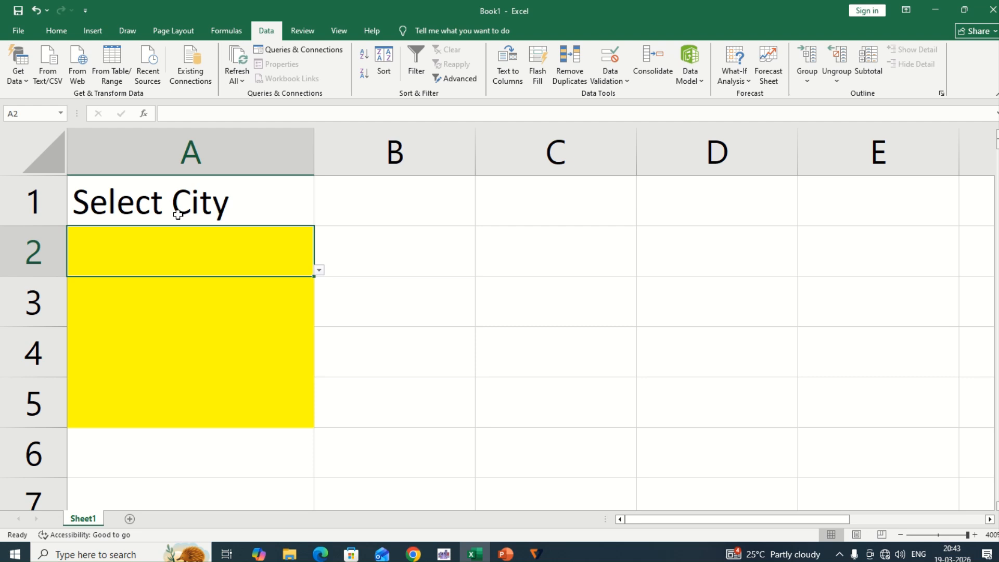
Examine the city choices offered by the drop-down lists in the yellow cells under Select City
{"action": "left_click", "coordinate": [320, 272]}
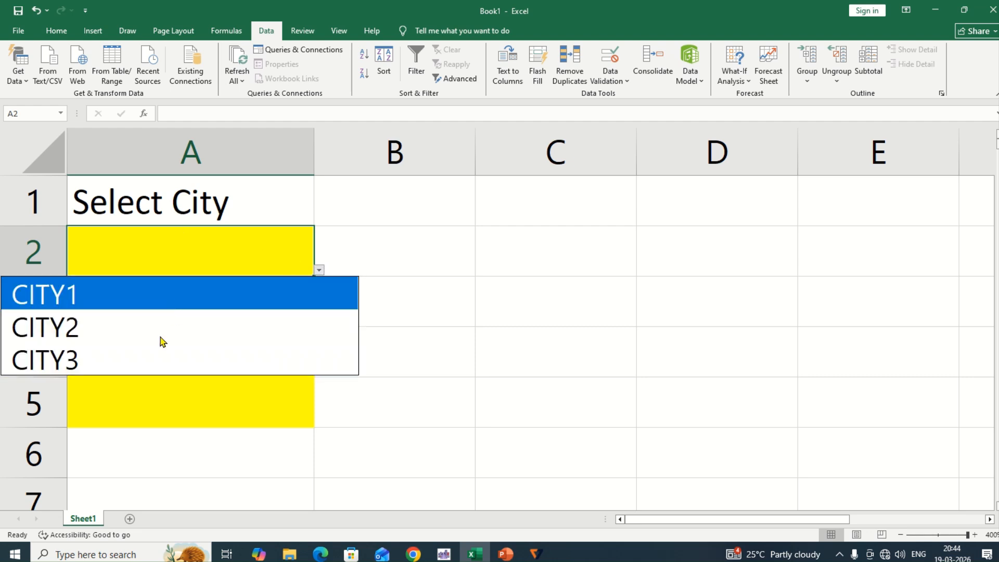
{"action": "left_click", "coordinate": [147, 389]}
{"action": "left_click", "coordinate": [224, 322]}
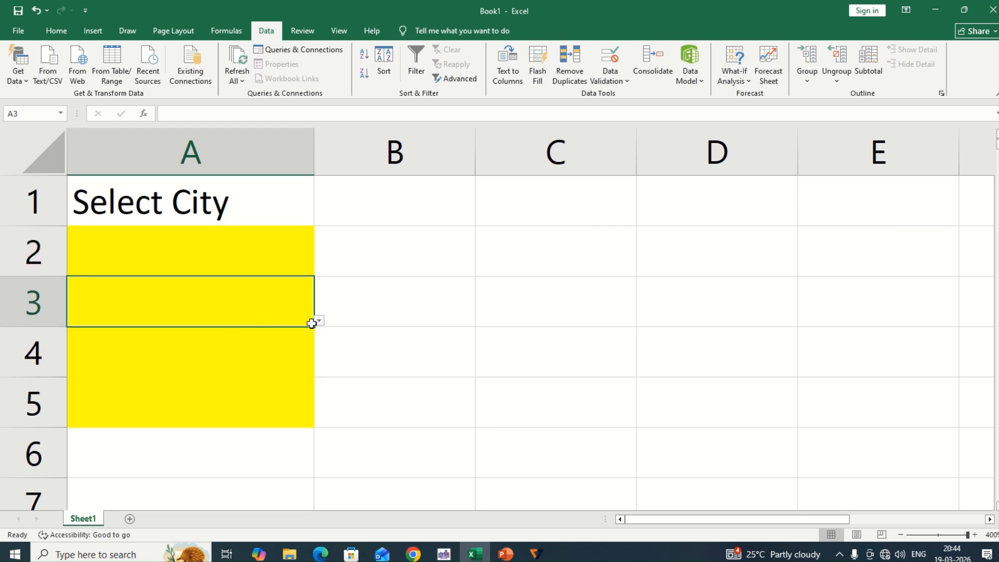
{"action": "left_click", "coordinate": [318, 321]}
{"action": "left_click", "coordinate": [264, 264]}
{"action": "left_click", "coordinate": [252, 297]}
{"action": "left_click", "coordinate": [247, 252]}
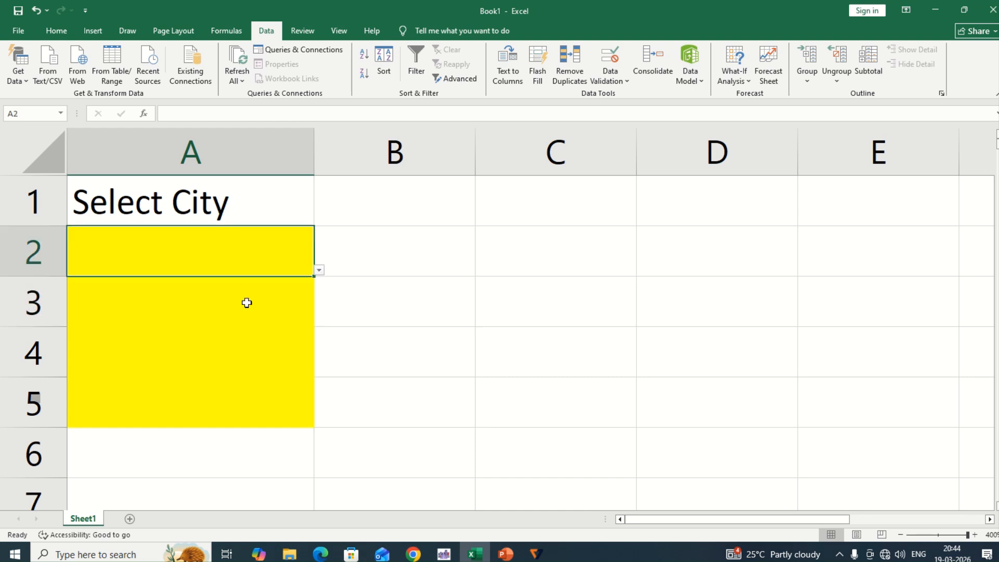
{"action": "left_click", "coordinate": [245, 300]}
{"action": "left_click", "coordinate": [261, 251]}
{"action": "left_click", "coordinate": [318, 270]}
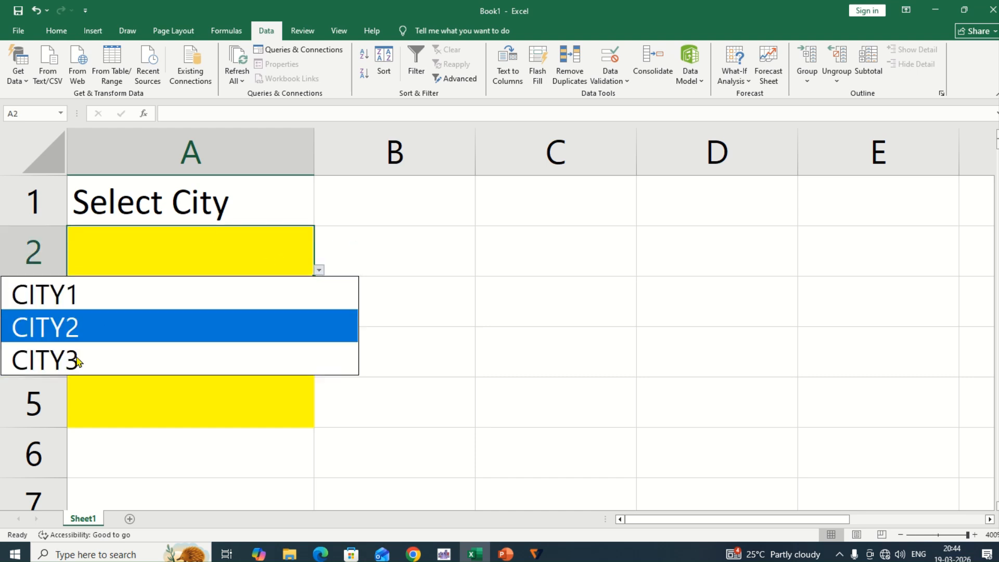
{"action": "left_click", "coordinate": [175, 247]}
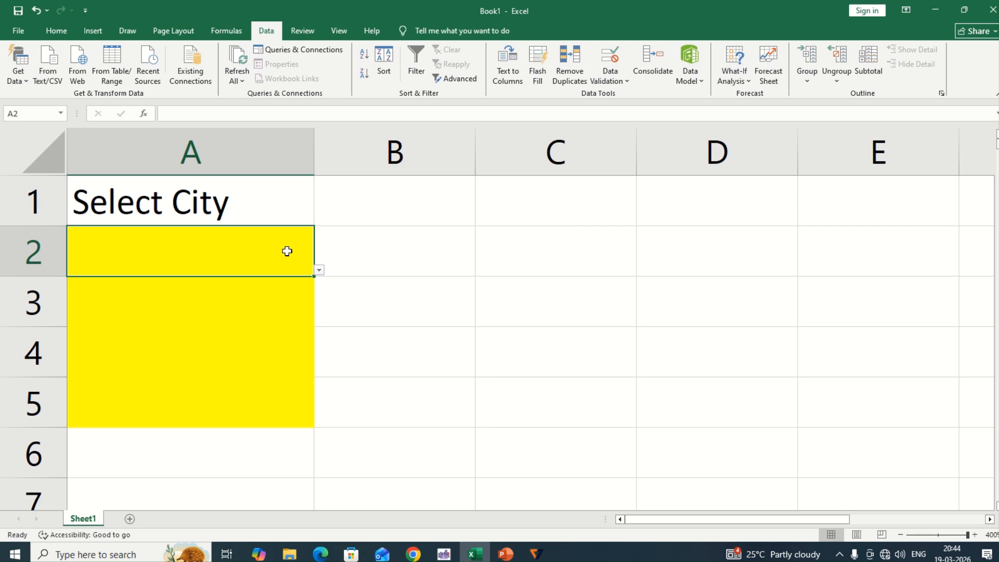
{"action": "left_click", "coordinate": [317, 271]}
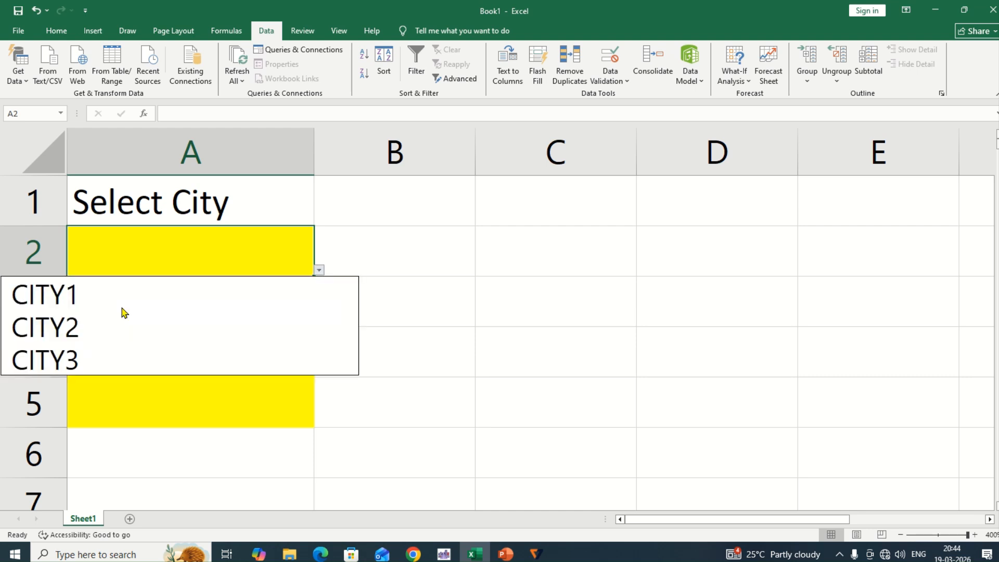
{"action": "key", "text": "Escape"}
{"action": "left_click", "coordinate": [418, 258]}
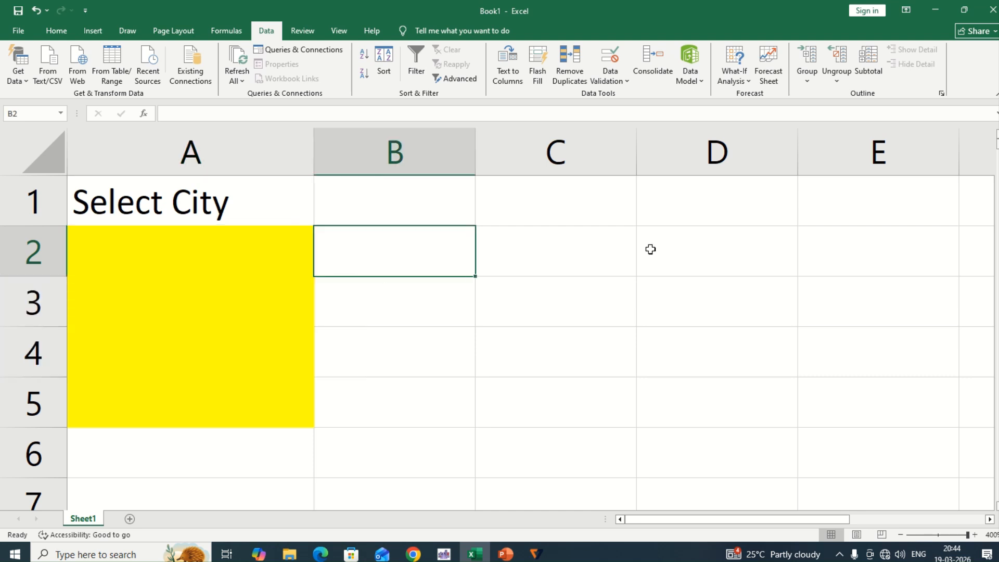
{"action": "left_click_drag", "start_coordinate": [739, 249], "coordinate": [683, 393]}
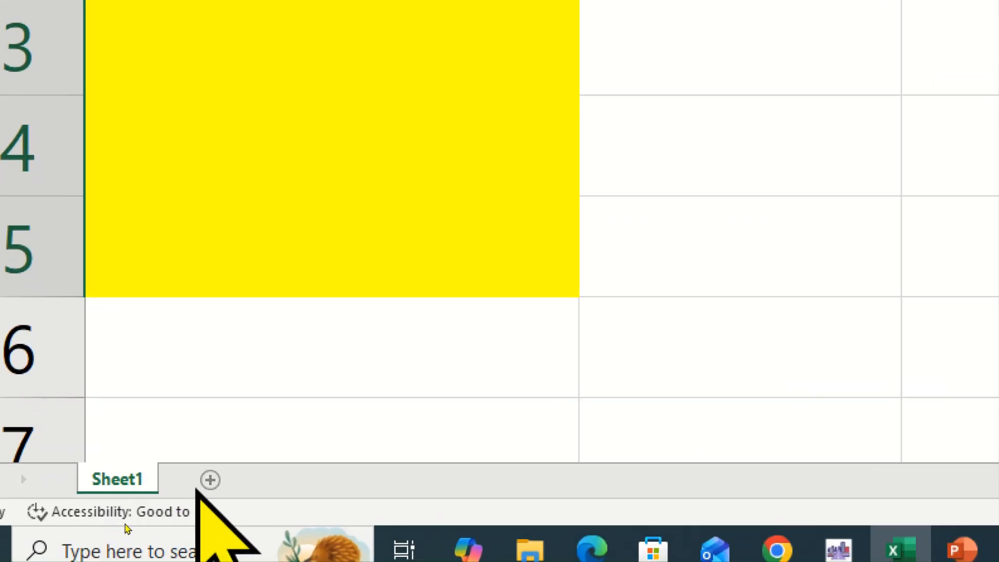
Add a new worksheet and enter the heading Cities in cell A1
{"action": "left_click", "coordinate": [210, 481]}
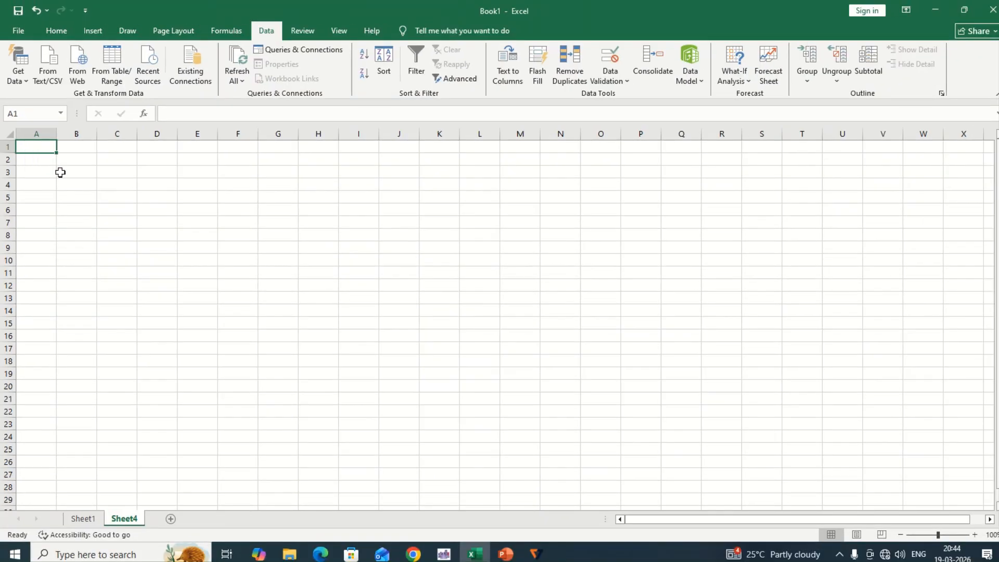
{"action": "scroll", "coordinate": [63, 174], "scroll_direction": "up", "scroll_amount": 4, "text": "ctrl"}
{"action": "scroll", "coordinate": [63, 173], "scroll_direction": "up", "scroll_amount": 6, "text": "ctrl"}
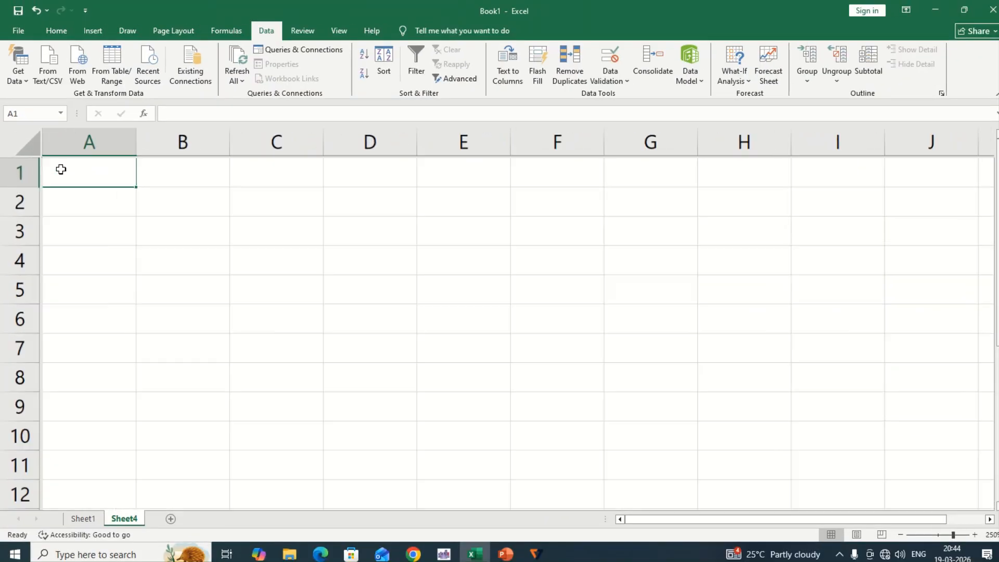
{"action": "type", "text": "clTIE"}
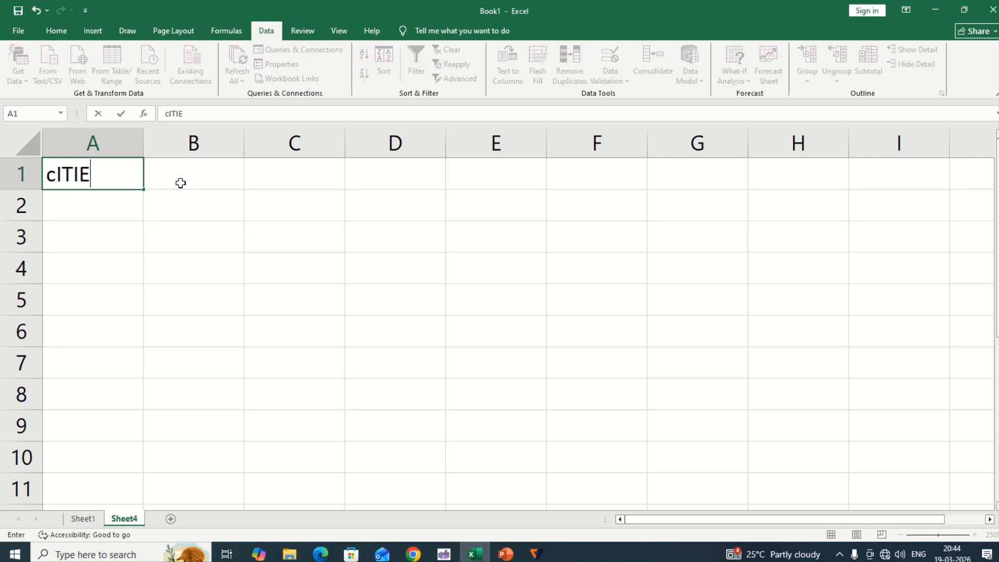
{"action": "key", "text": "Return"}
{"action": "key", "text": "Up"}
{"action": "key", "text": "F2"}
{"action": "type", "text": "s"}
{"action": "key", "text": "Return"}
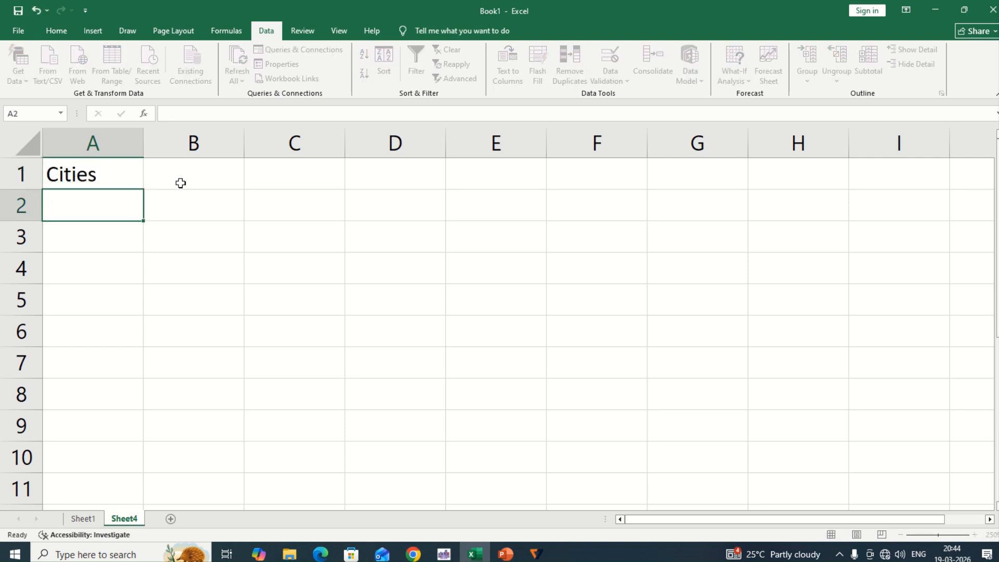
Enter City 1 in cell A2 and City 2 in cell A3 below the heading
{"action": "type", "text": "City "}
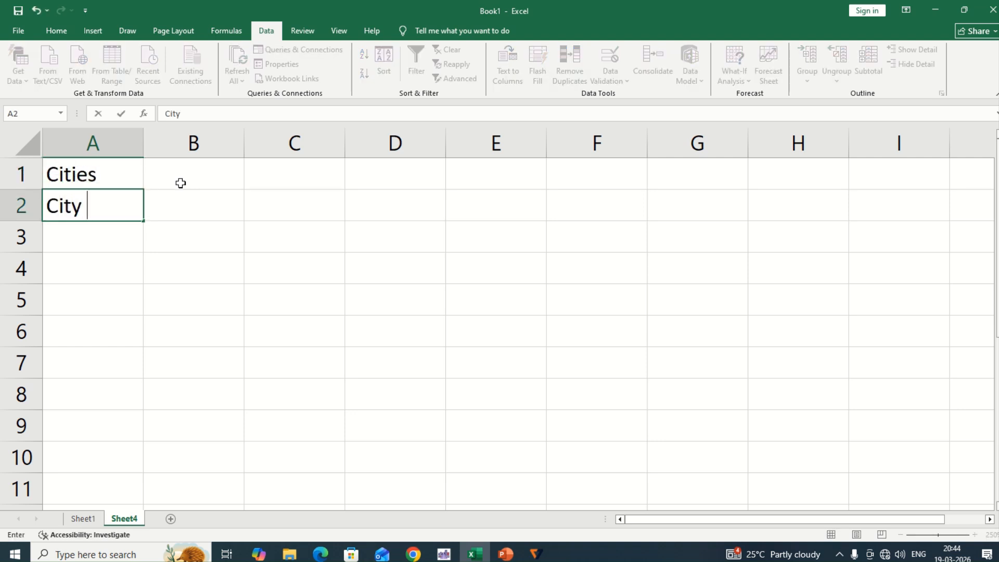
{"action": "type", "text": "1"}
{"action": "key", "text": "Return"}
{"action": "type", "text": "City 2"}
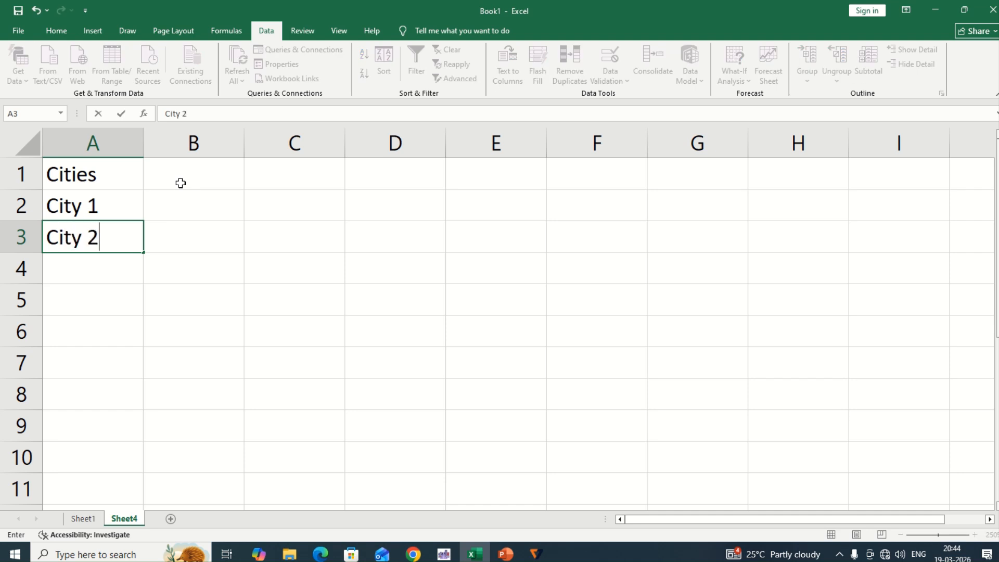
{"action": "key", "text": "Return"}
Fill the series from A2:A3 down column A to City 196 in row 197
{"action": "key", "text": "Up"}
{"action": "key", "text": "Up"}
{"action": "key", "text": "shift+Down"}
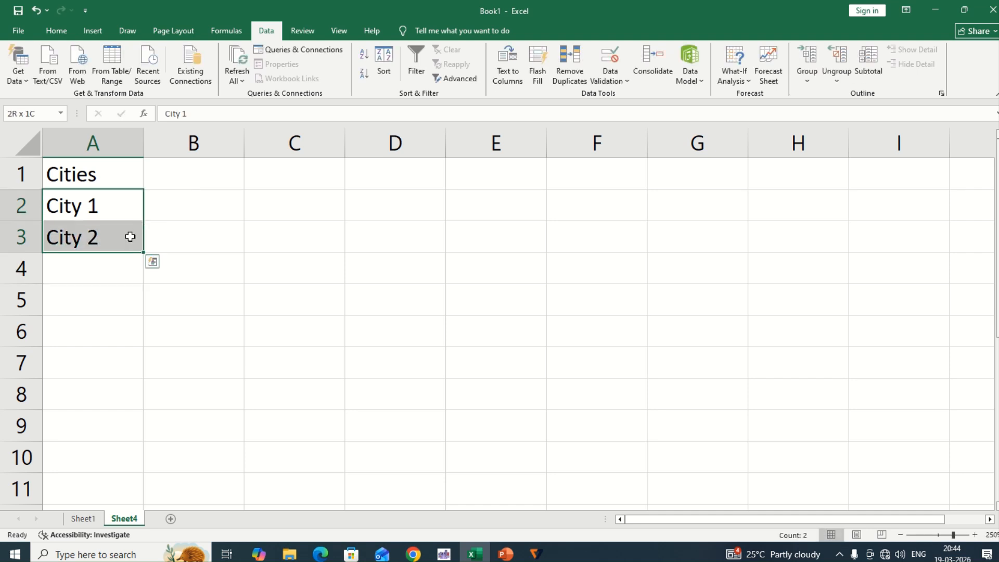
{"action": "left_click_drag", "start_coordinate": [142, 251], "coordinate": [116, 557]}
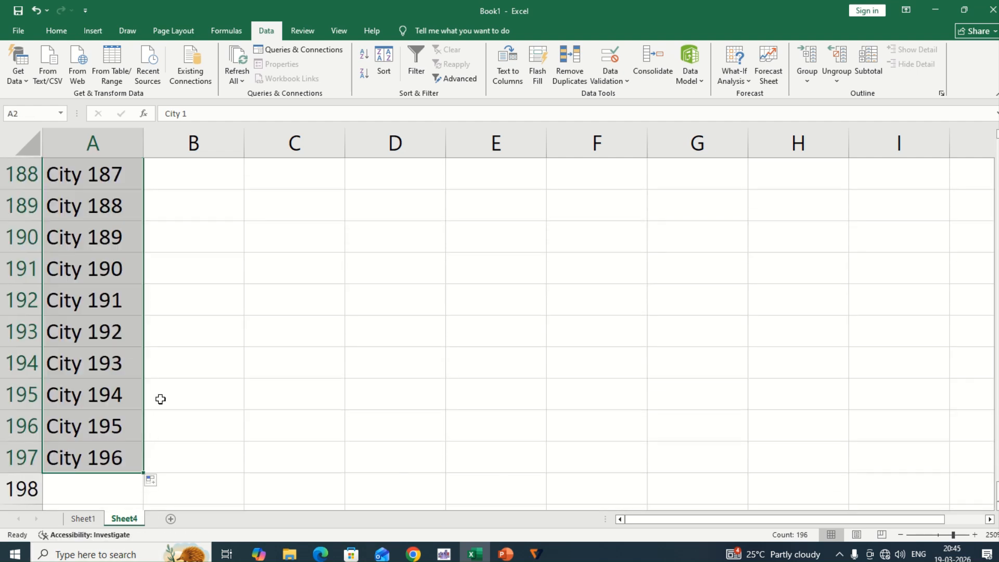
Extend the city series in column A down to City 312 in cell A313
{"action": "scroll", "coordinate": [117, 316], "scroll_direction": "up", "scroll_amount": 20}
{"action": "scroll", "coordinate": [116, 316], "scroll_direction": "up", "scroll_amount": 20}
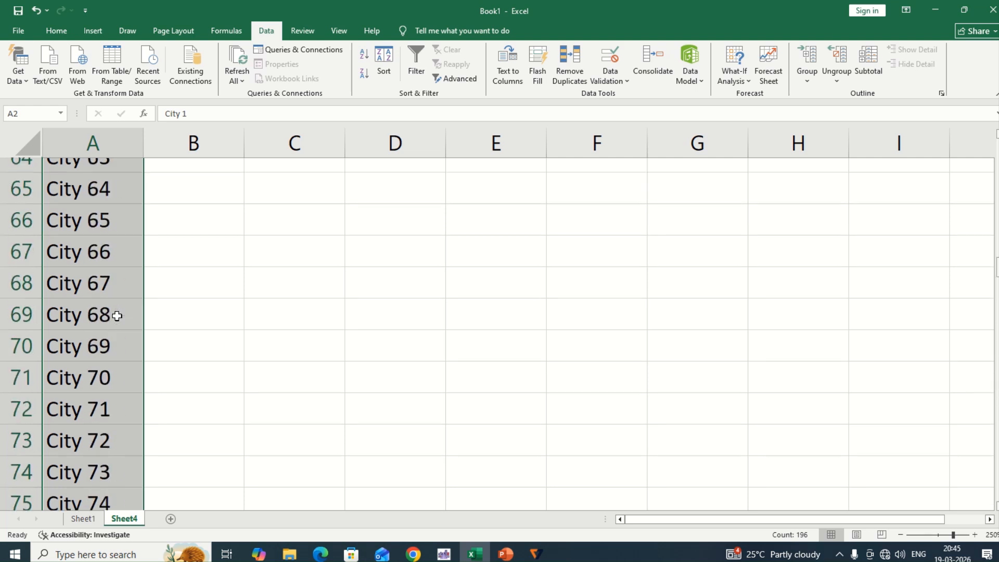
{"action": "left_click", "coordinate": [119, 241]}
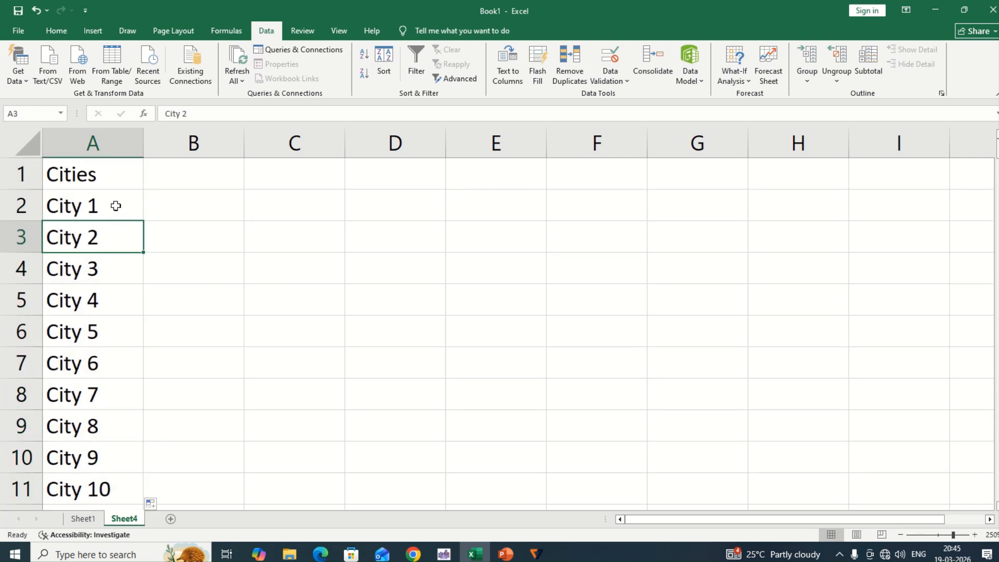
{"action": "left_click_drag", "start_coordinate": [115, 205], "coordinate": [142, 468]}
{"action": "left_click", "coordinate": [130, 454]}
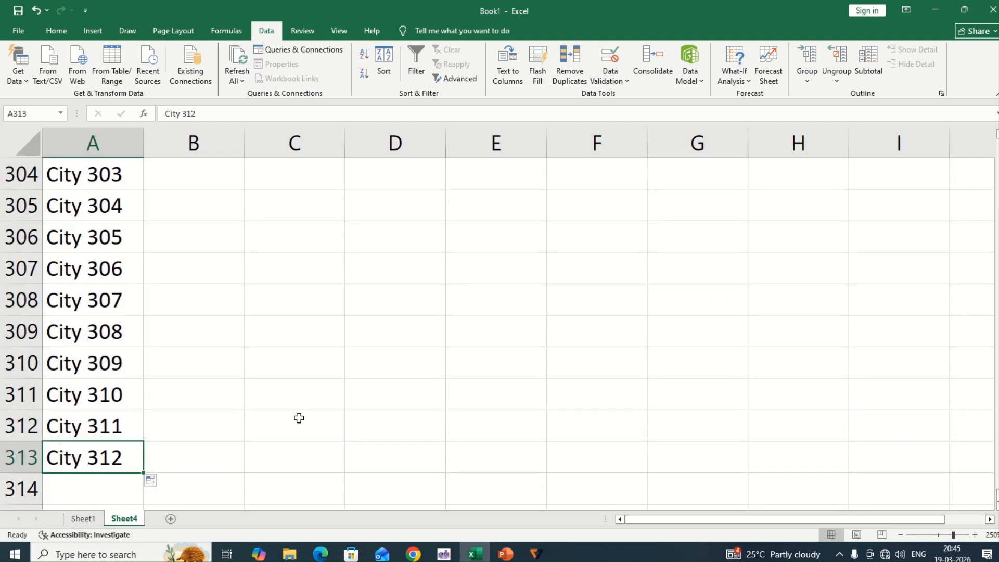
Define the workbook-scope name mycities for the city entries in Sheet4, cells A2:A313
{"action": "key", "text": "Up"}
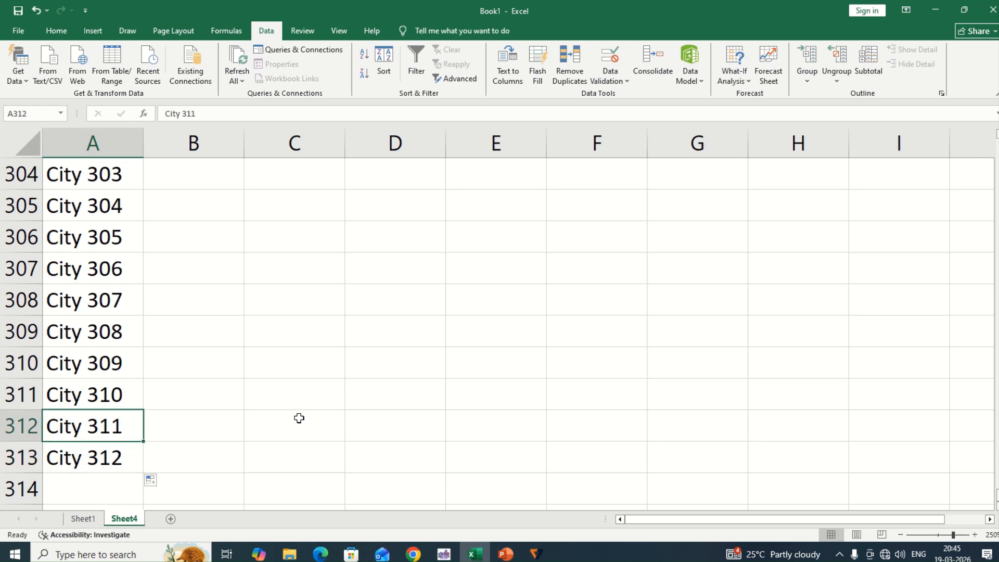
{"action": "key", "text": "Up"}
{"action": "key", "text": "ctrl+Up"}
{"action": "key", "text": "Down"}
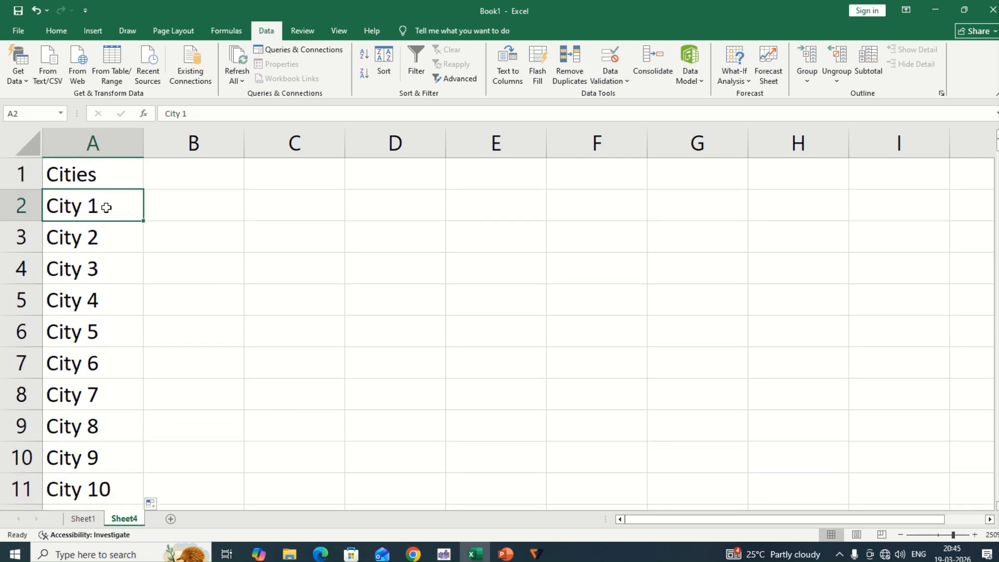
{"action": "left_click_drag", "start_coordinate": [106, 207], "coordinate": [106, 463]}
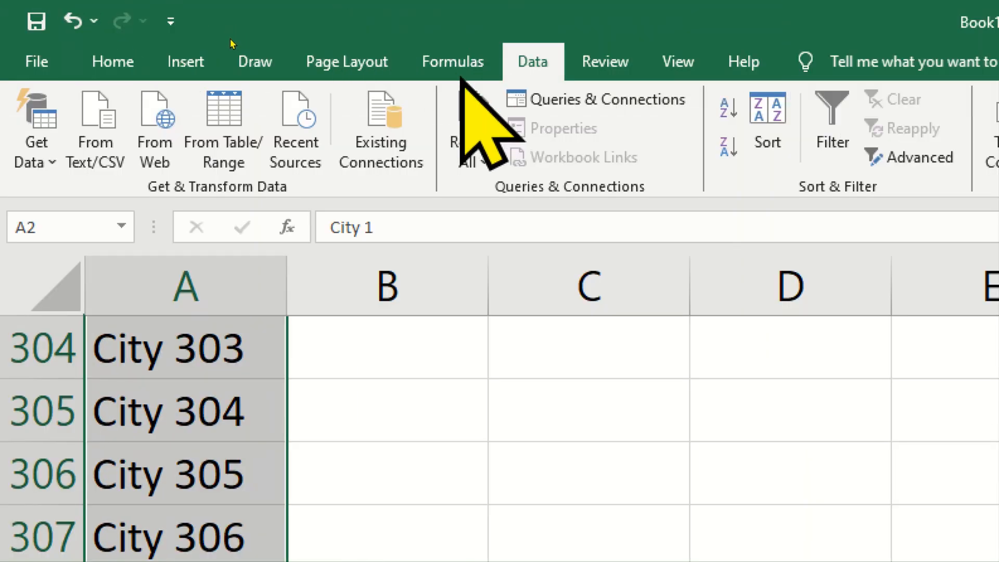
{"action": "left_click", "coordinate": [459, 72]}
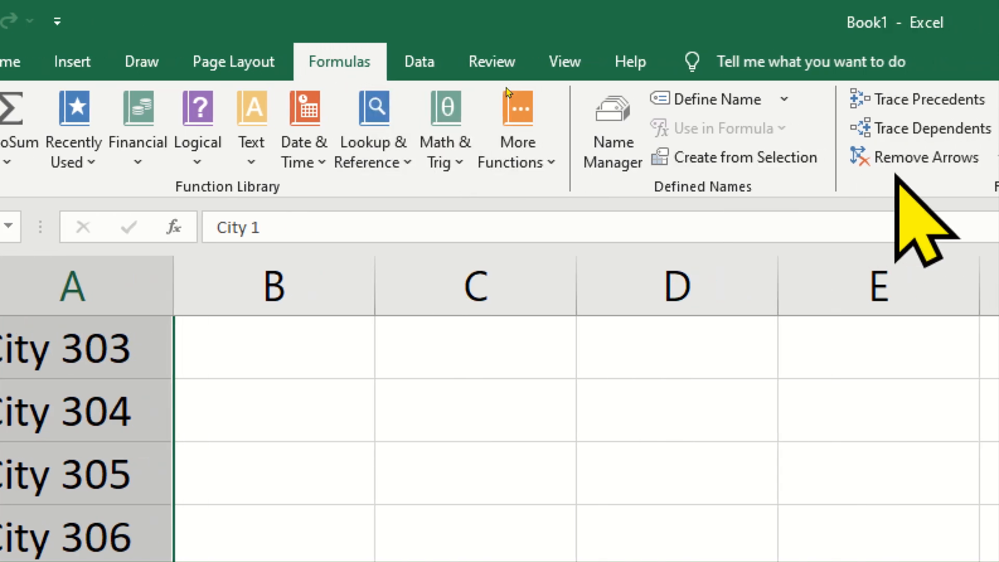
{"action": "left_click", "coordinate": [546, 151]}
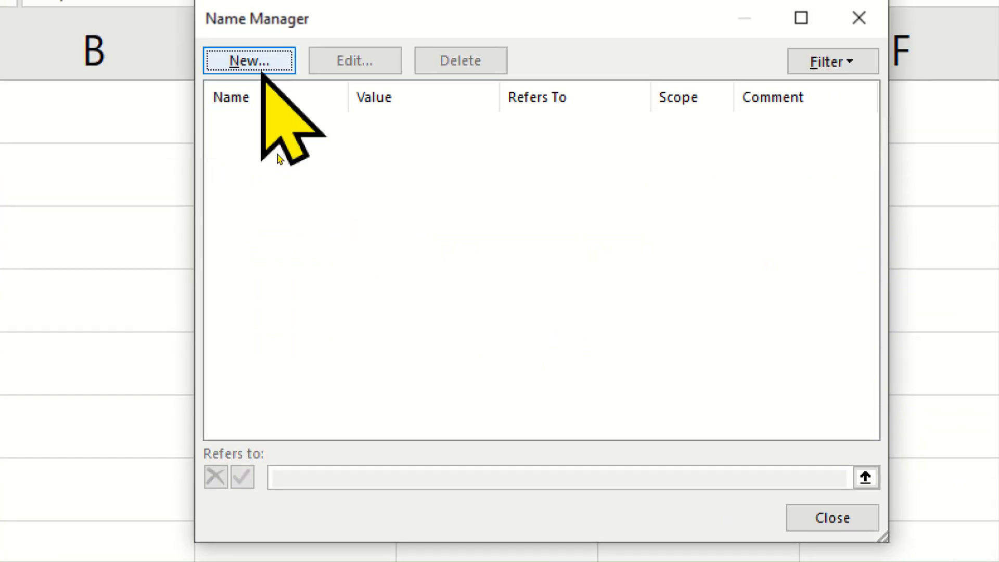
{"action": "left_click", "coordinate": [260, 68]}
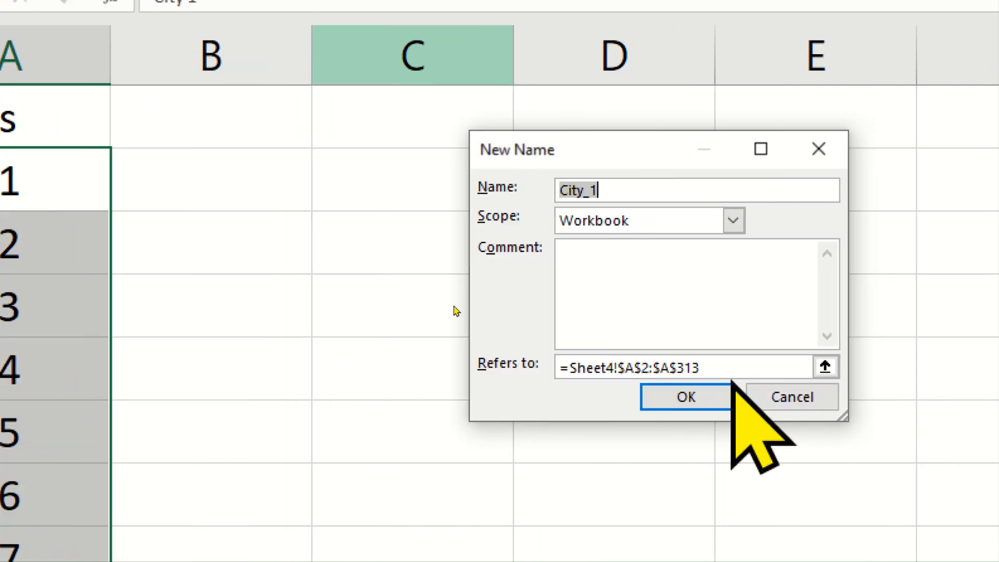
{"action": "left_click", "coordinate": [667, 189]}
{"action": "double_click", "coordinate": [575, 190]}
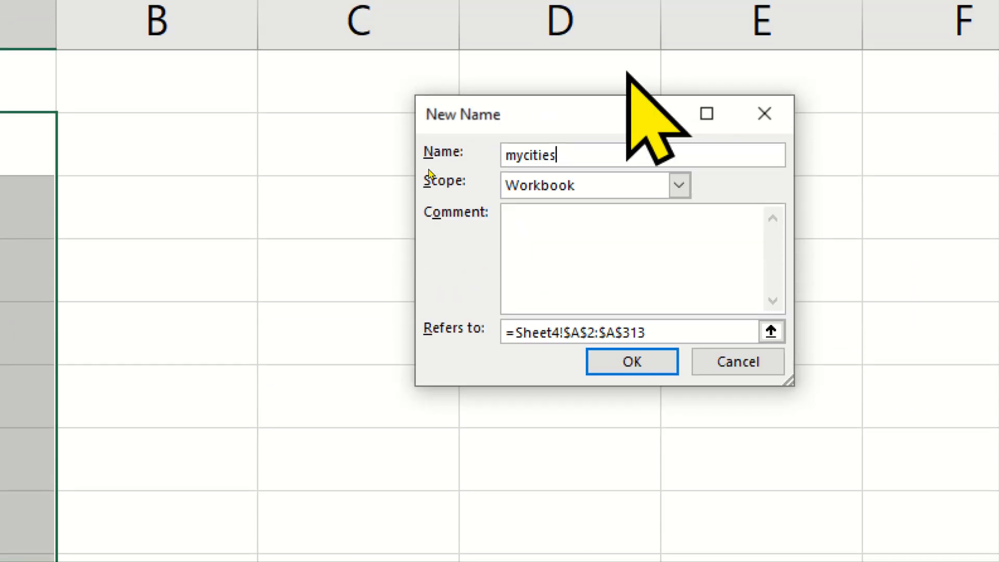
{"action": "left_click", "coordinate": [650, 359]}
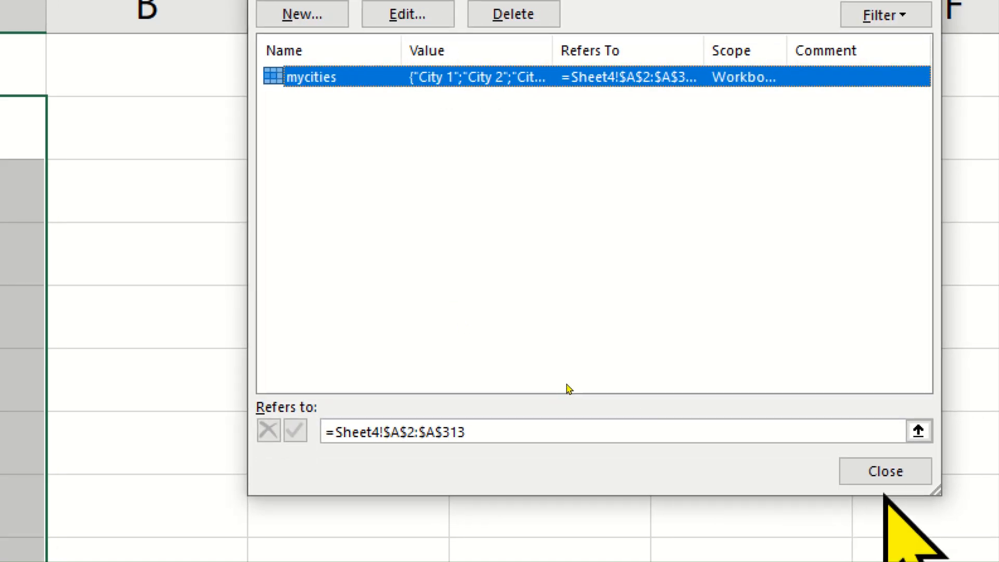
{"action": "left_click", "coordinate": [908, 490]}
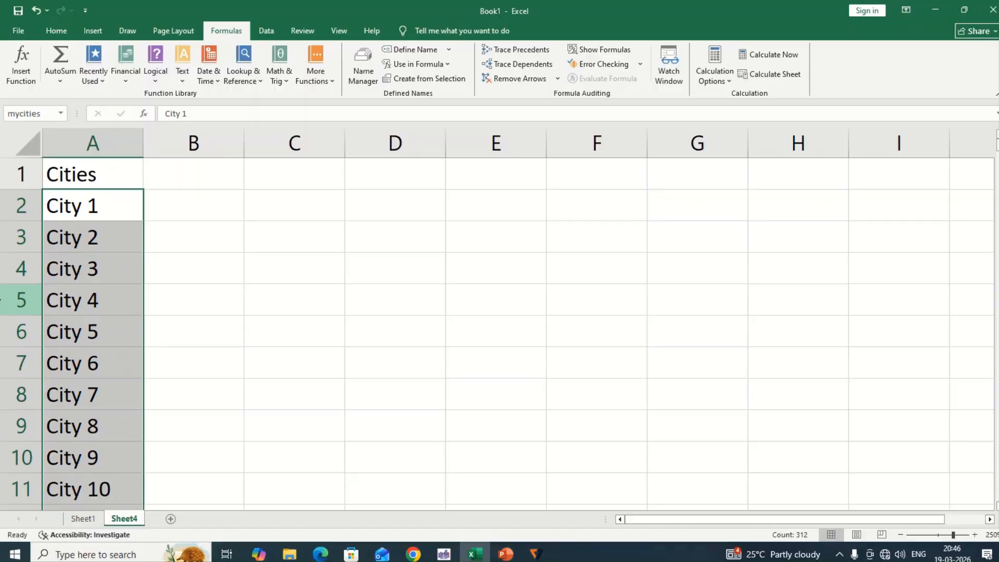
Copy the Select City heading from cell A1 of Sheet1 into cell B1
{"action": "key", "text": "ctrl+q"}
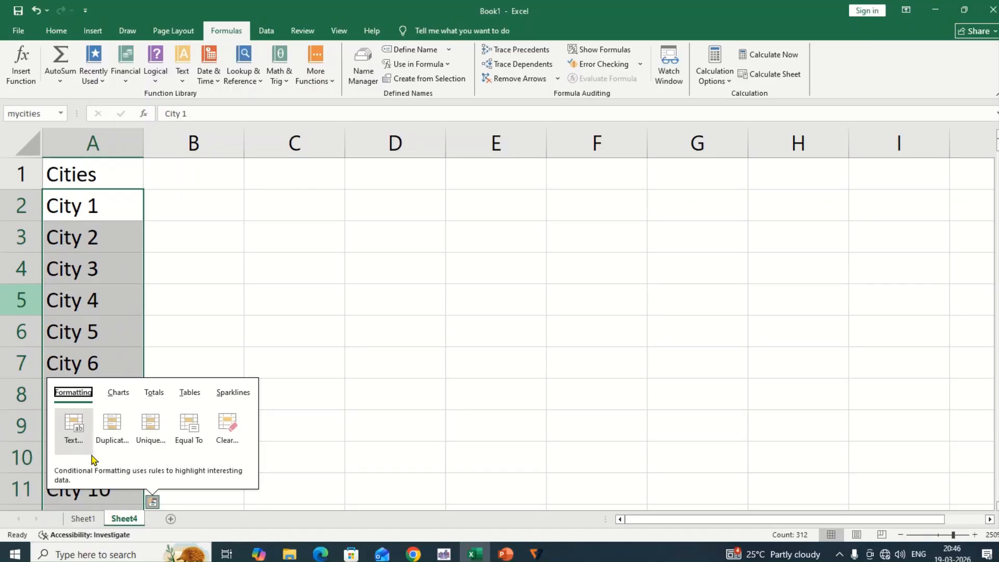
{"action": "left_click", "coordinate": [80, 518]}
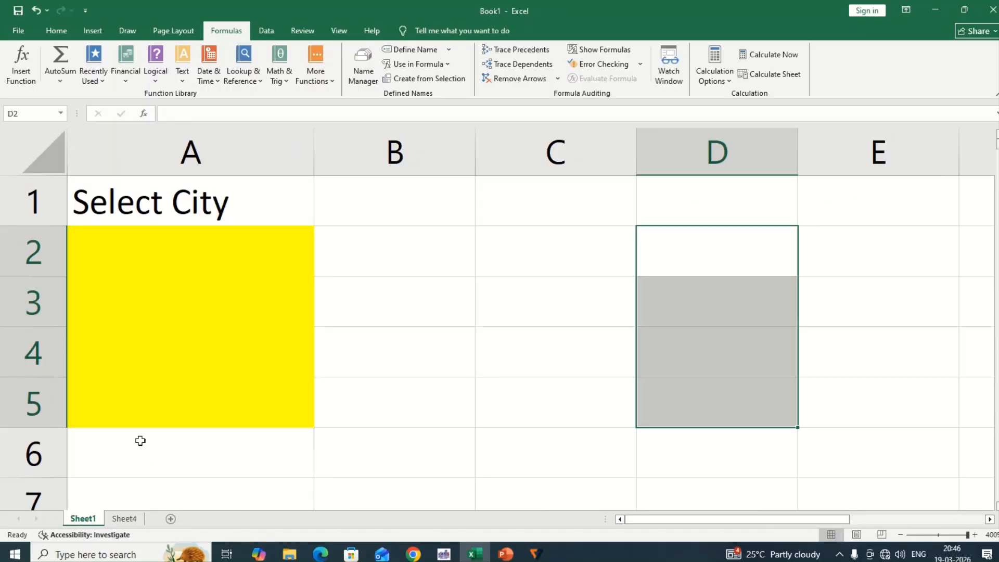
{"action": "left_click", "coordinate": [194, 275]}
{"action": "left_click", "coordinate": [252, 203]}
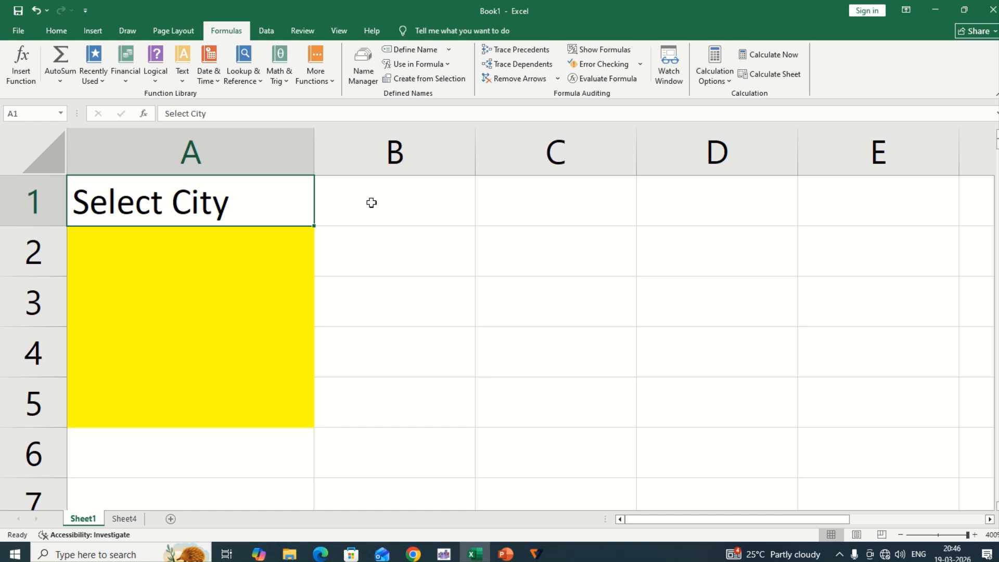
{"action": "key", "text": "ctrl+c"}
{"action": "left_click", "coordinate": [390, 217]}
{"action": "key", "text": "ctrl+v"}
{"action": "left_click", "coordinate": [393, 235]}
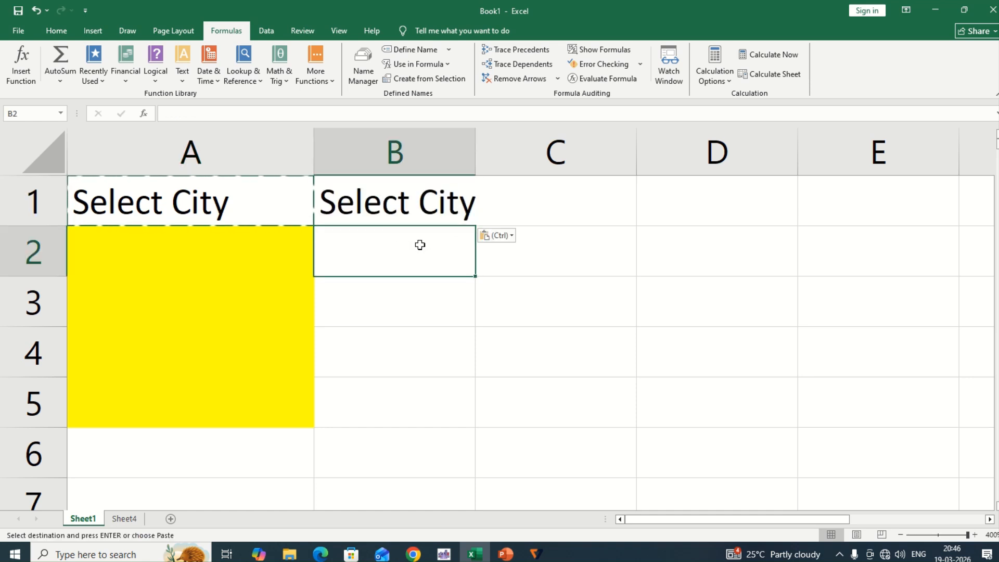
Apply List data validation with the source City1 ,City 2 to cells B2:B5 of Sheet1
{"action": "left_click_drag", "start_coordinate": [394, 258], "coordinate": [372, 414]}
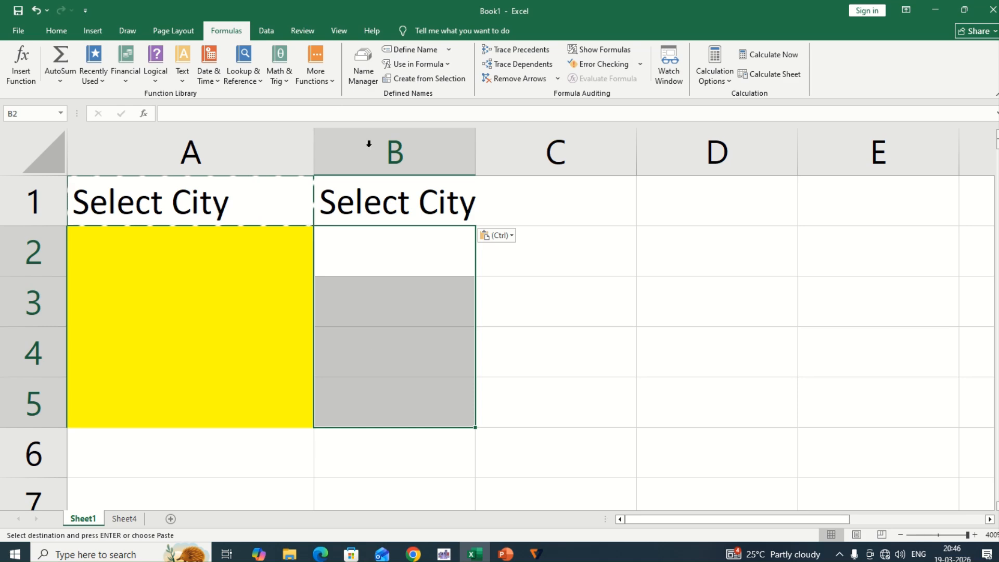
{"action": "left_click", "coordinate": [266, 32]}
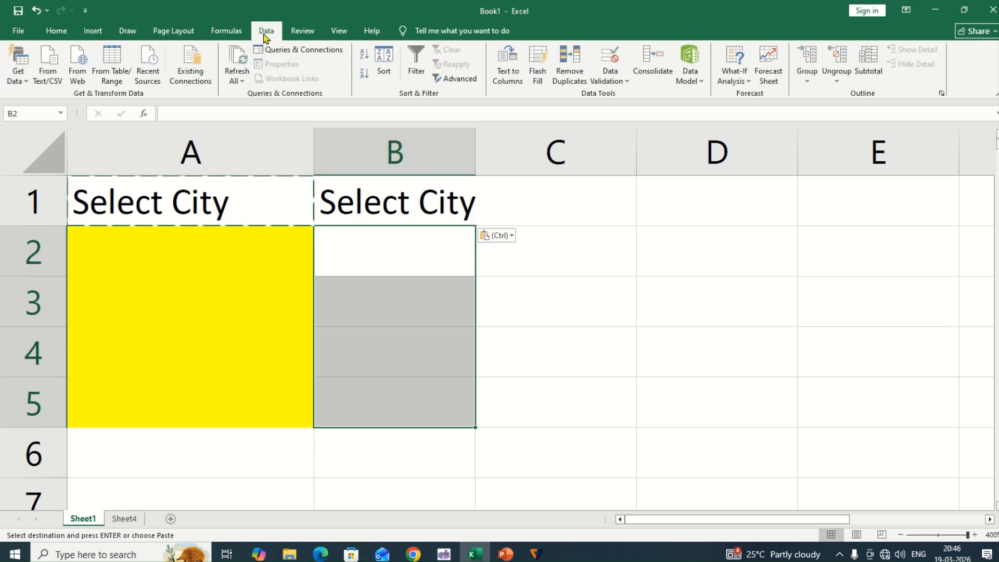
{"action": "left_click", "coordinate": [611, 82]}
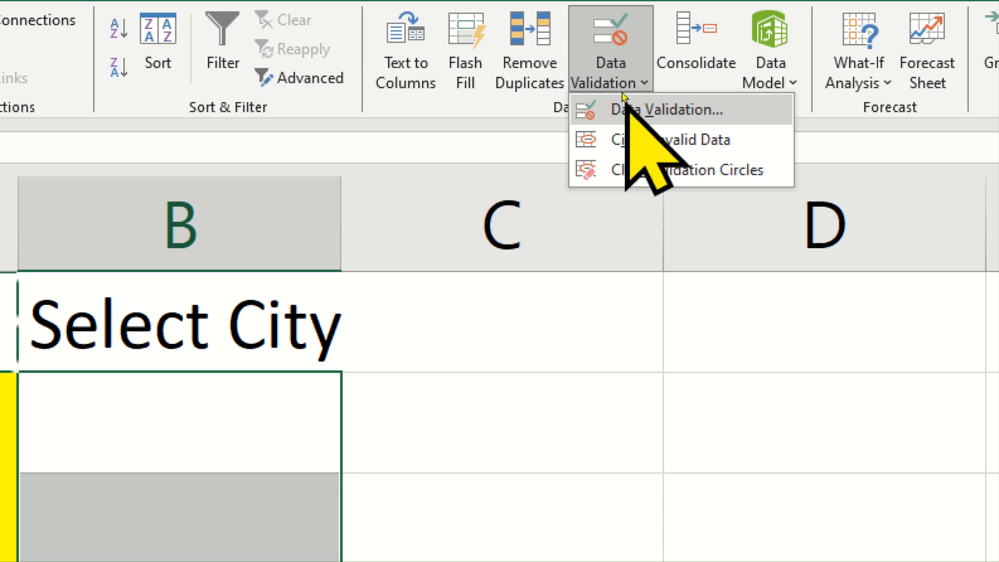
{"action": "left_click", "coordinate": [663, 108]}
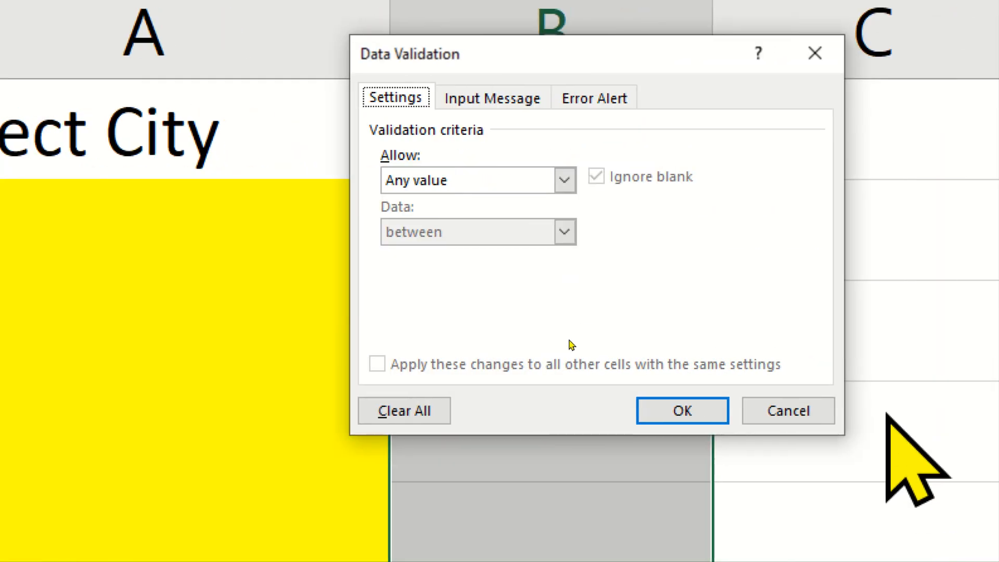
{"action": "left_click", "coordinate": [518, 183]}
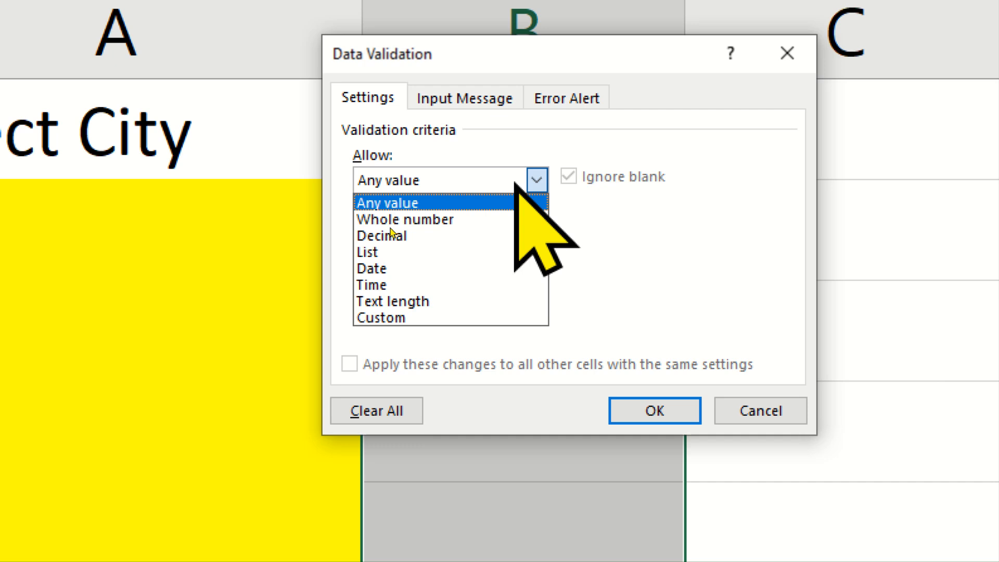
{"action": "left_click", "coordinate": [362, 253]}
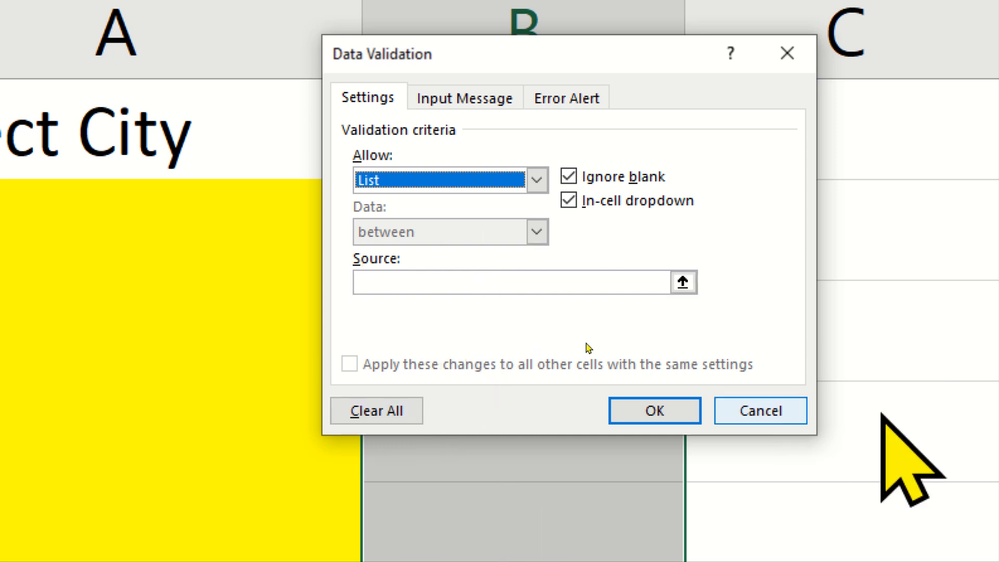
{"action": "left_click", "coordinate": [338, 281]}
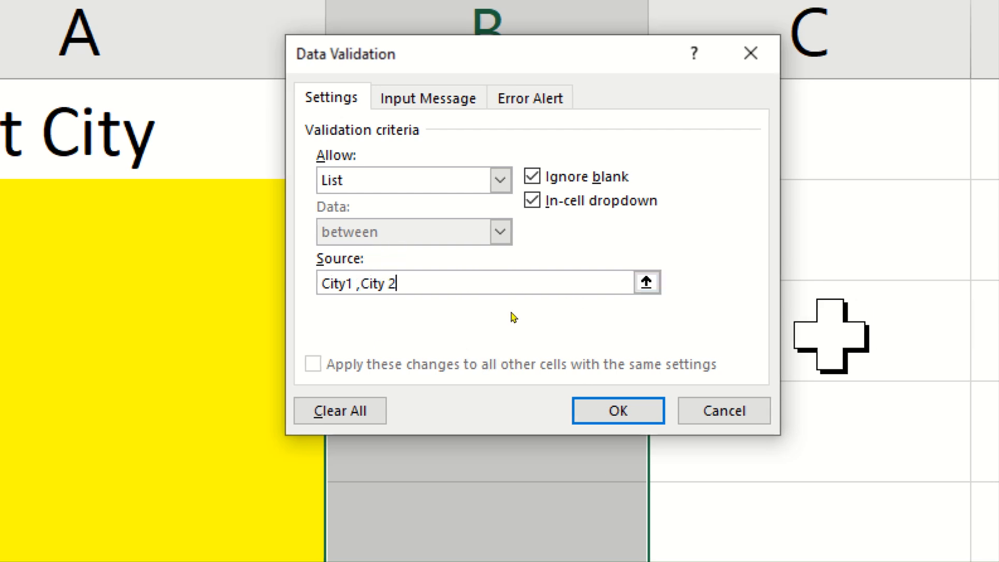
{"action": "left_click", "coordinate": [618, 410]}
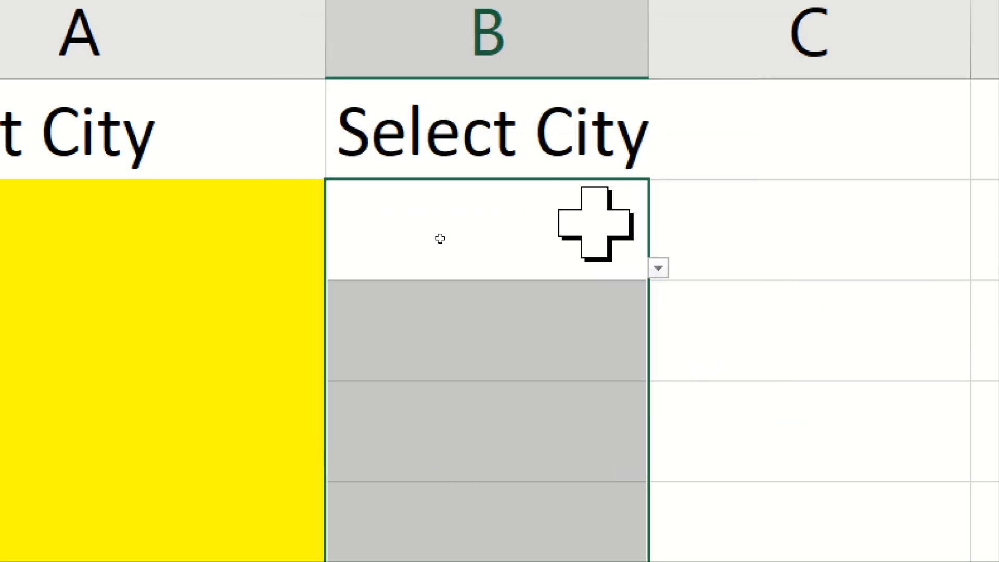
Check the entries offered by the drop-down list in cell B2
{"action": "left_click", "coordinate": [659, 268]}
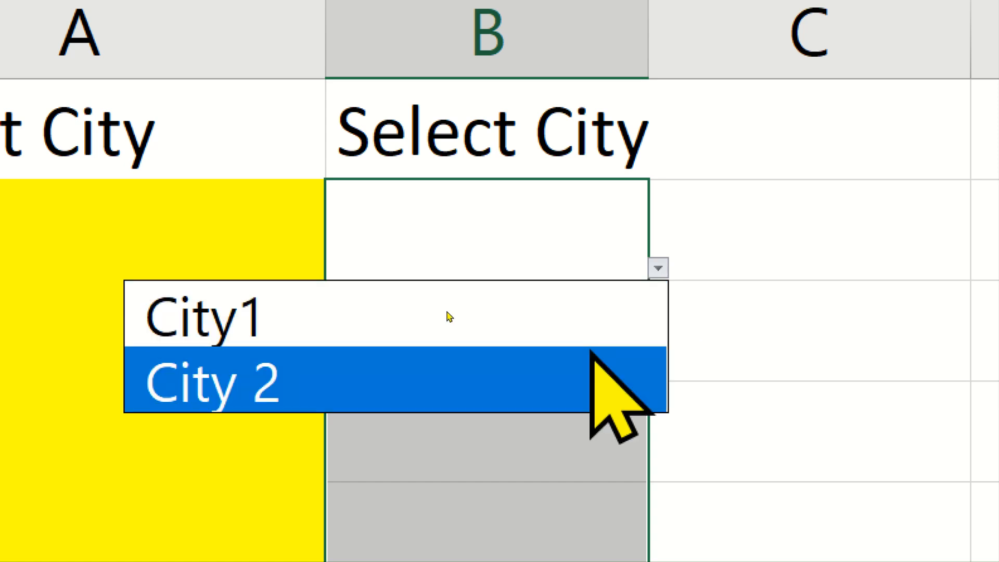
{"action": "left_click", "coordinate": [583, 254]}
{"action": "left_click", "coordinate": [578, 250]}
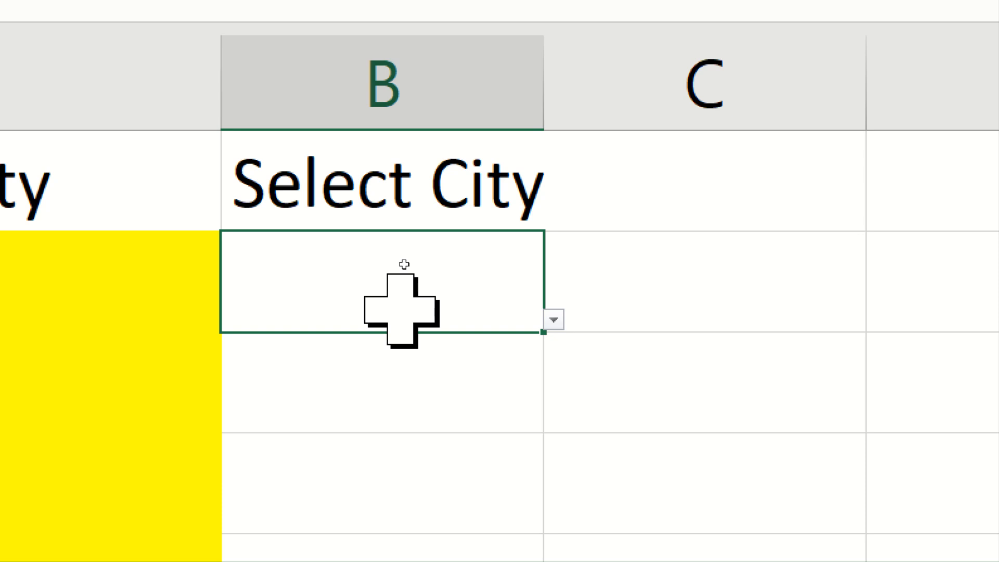
Change the list validation source for cells B2:B5 to =mycities
{"action": "left_click_drag", "start_coordinate": [432, 250], "coordinate": [444, 561]}
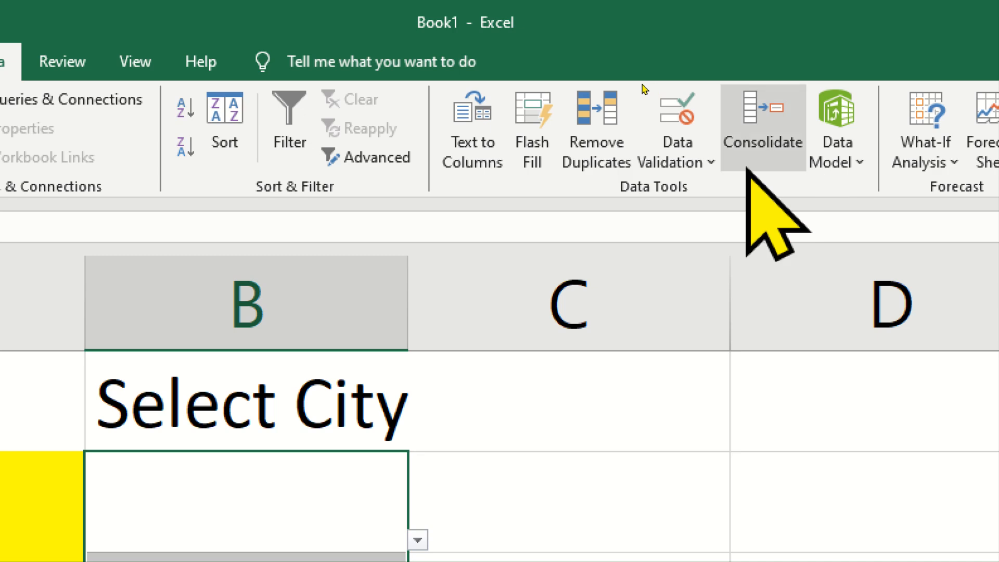
{"action": "left_click", "coordinate": [694, 164]}
{"action": "left_click", "coordinate": [714, 189]}
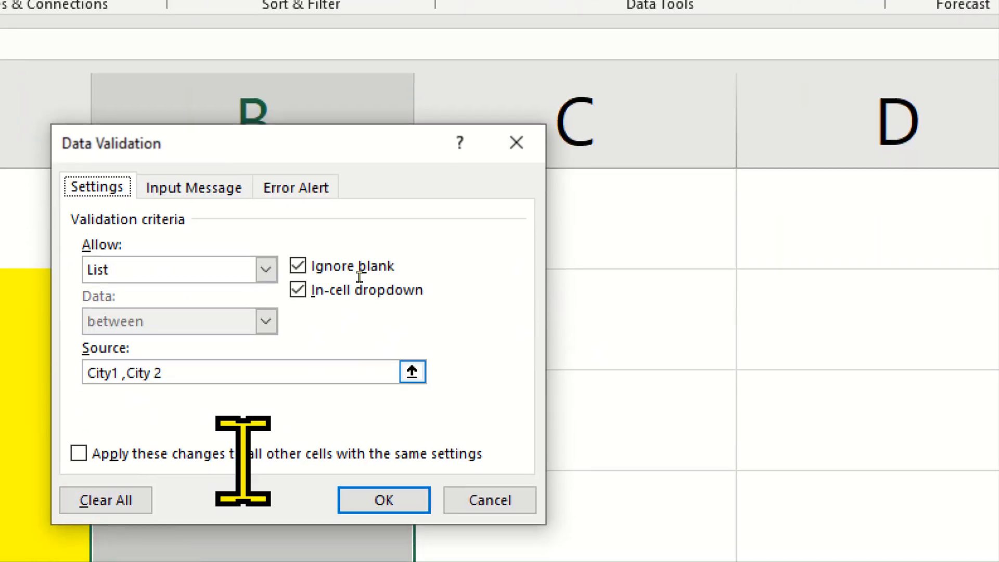
{"action": "left_click", "coordinate": [232, 375]}
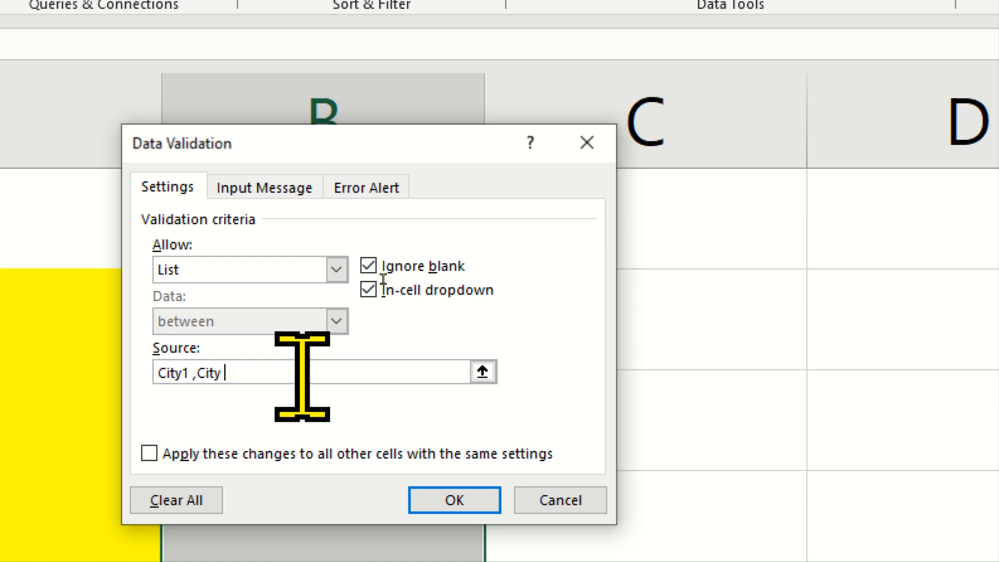
{"action": "key", "text": "BackSpace"}
{"action": "key", "text": "BackSpace"}
{"action": "key", "text": "BackSpace"}
{"action": "key", "text": "BackSpace"}
{"action": "key", "text": "BackSpace"}
{"action": "key", "text": "BackSpace"}
{"action": "key", "text": "BackSpace"}
{"action": "key", "text": "BackSpace"}
{"action": "key", "text": "BackSpace"}
{"action": "key", "text": "BackSpace"}
{"action": "key", "text": "BackSpace"}
{"action": "key", "text": "BackSpace"}
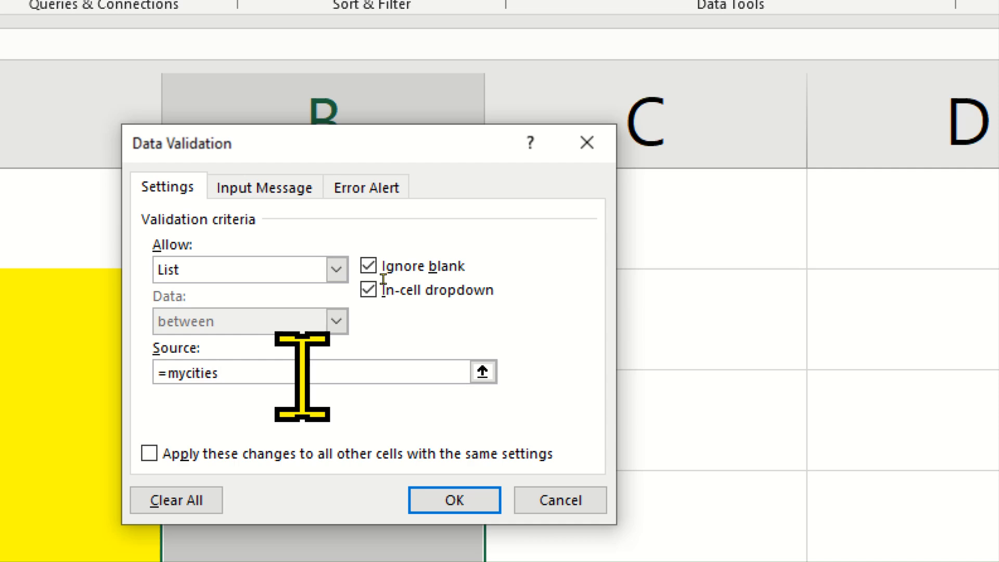
{"action": "left_click", "coordinate": [455, 499]}
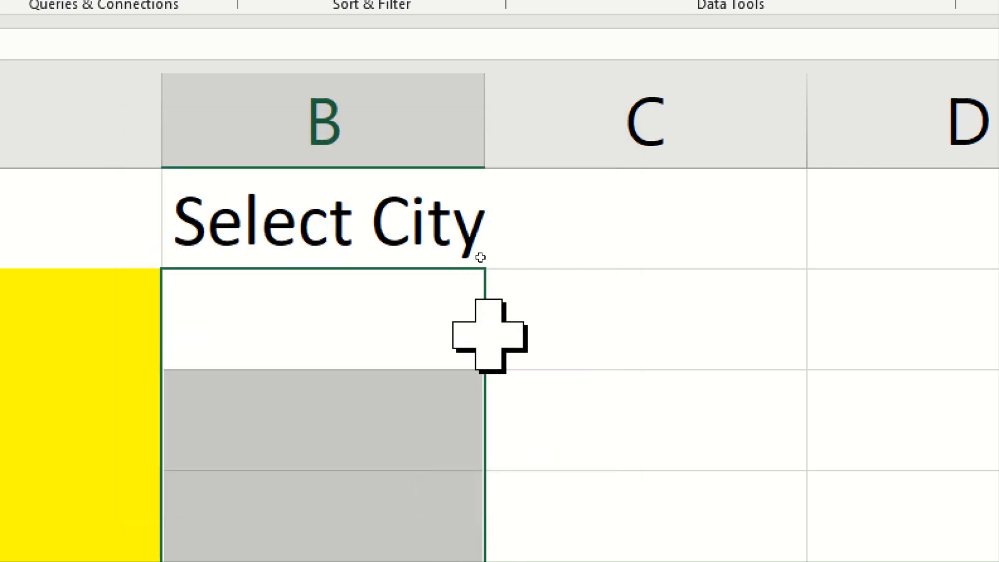
Check the city entries offered by the drop-down lists in cells B2 and B3
{"action": "left_click", "coordinate": [492, 353]}
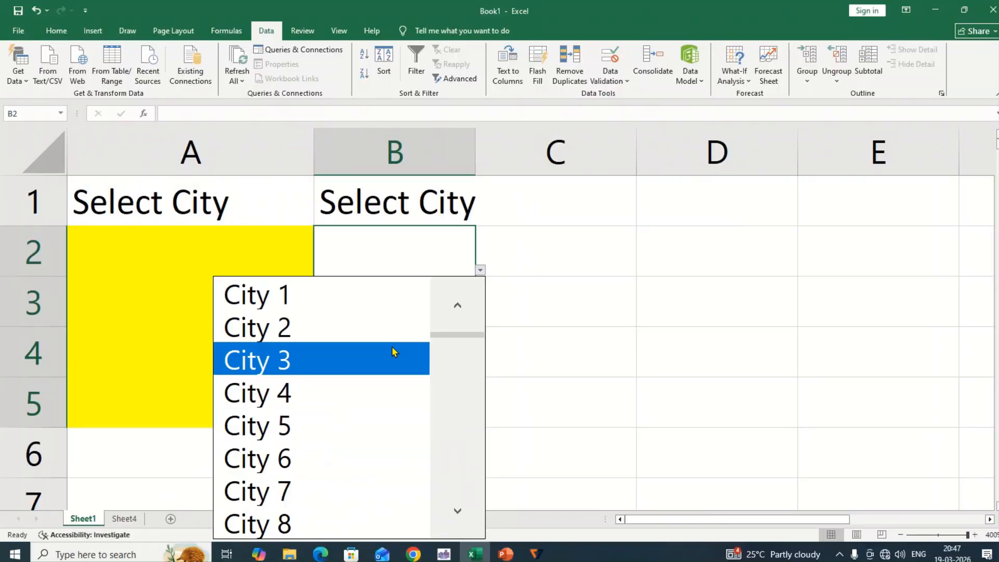
{"action": "left_click", "coordinate": [431, 275]}
{"action": "left_click", "coordinate": [451, 319]}
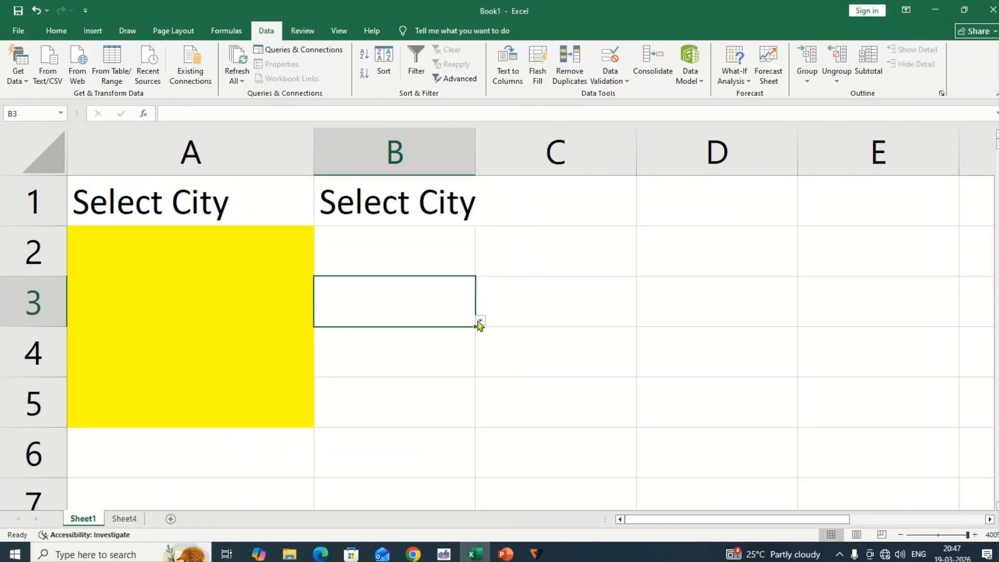
{"action": "left_click", "coordinate": [480, 320]}
{"action": "left_click", "coordinate": [255, 381]}
Insert a row above row 4 on Sheet4 and enter CHENNAI in cell A4
{"action": "left_click", "coordinate": [120, 519]}
{"action": "right_click", "coordinate": [20, 270]}
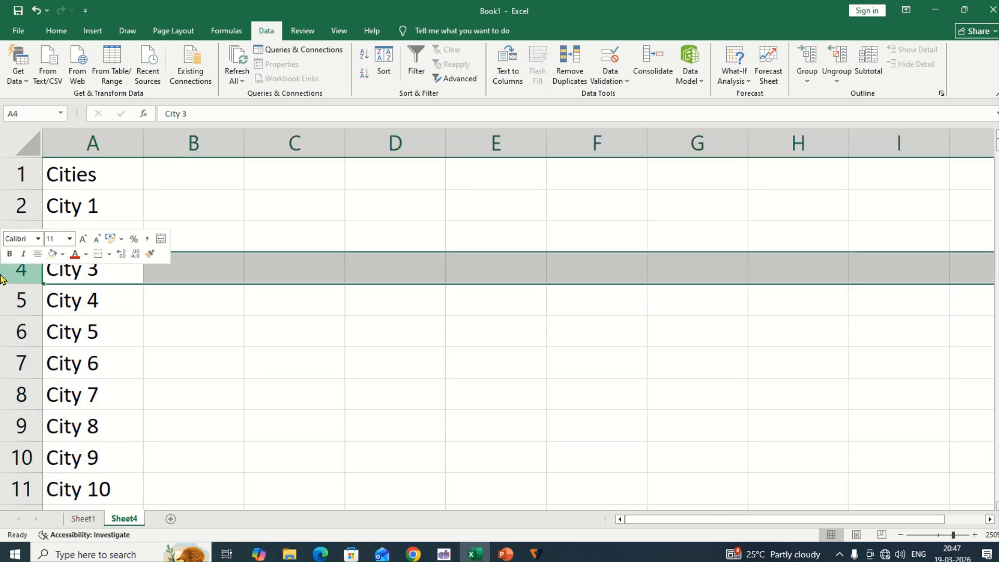
{"action": "left_click", "coordinate": [31, 382]}
{"action": "left_click", "coordinate": [120, 274]}
{"action": "type", "text": "C"}
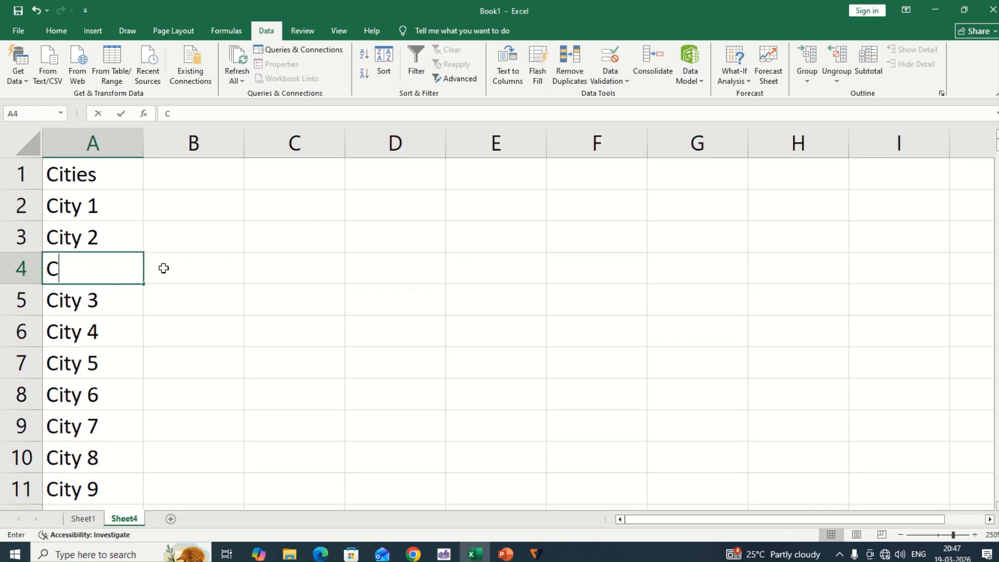
{"action": "type", "text": "HENNAI"}
{"action": "key", "text": "Return"}
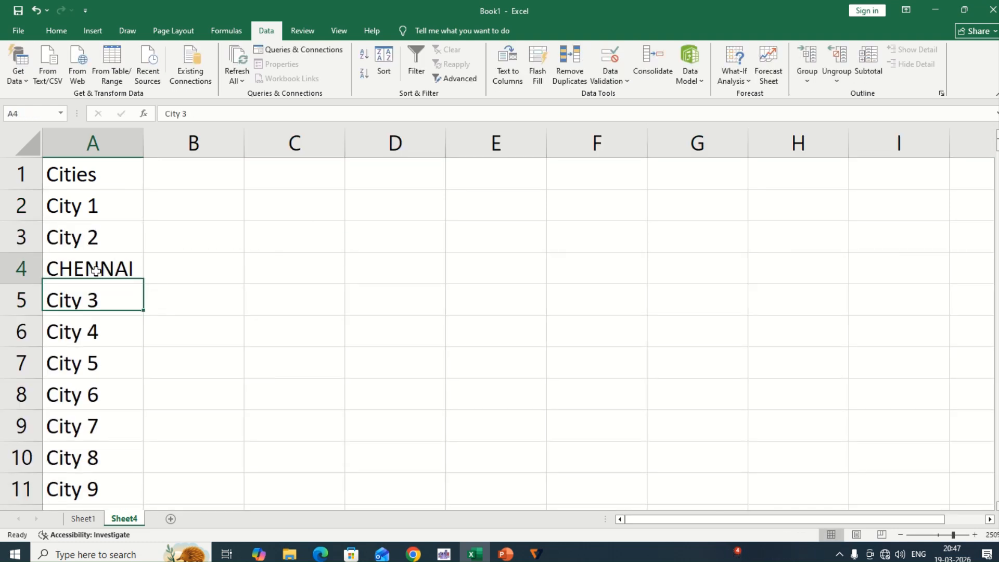
{"action": "key", "text": "Up"}
Choose CHENNAI from the drop-down list in cell B3 of Sheet1
{"action": "left_click", "coordinate": [71, 523]}
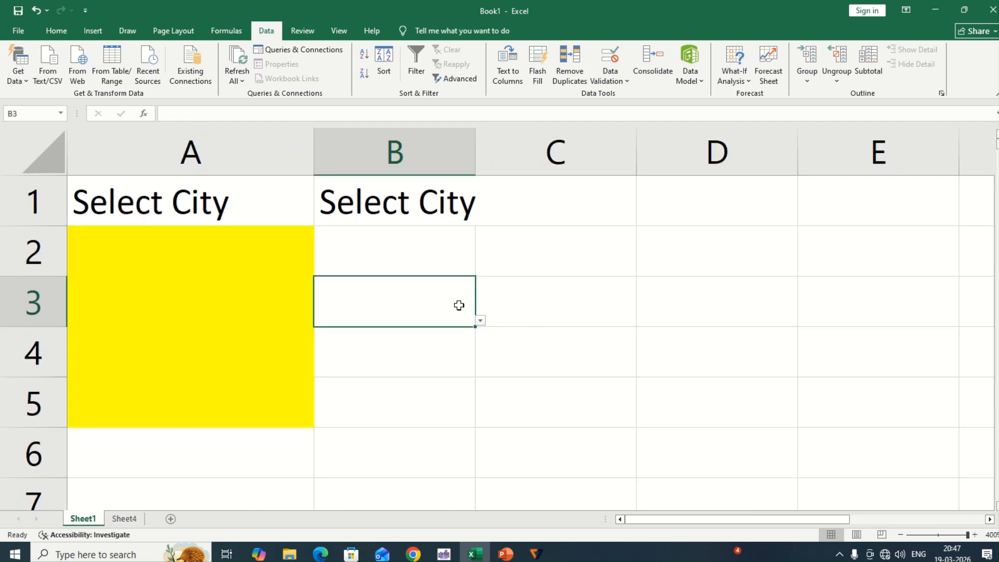
{"action": "left_click", "coordinate": [479, 321]}
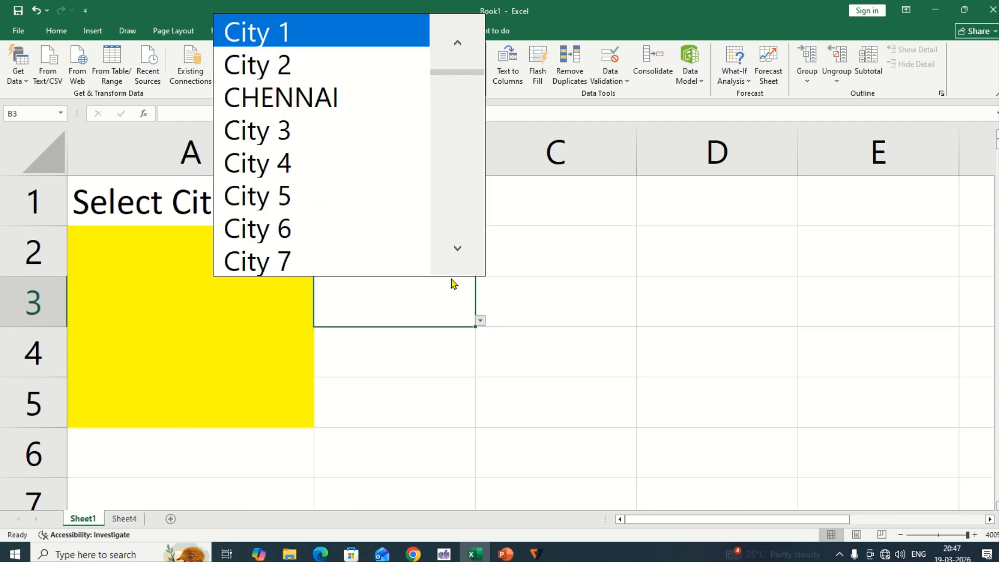
{"action": "left_click", "coordinate": [341, 97]}
{"action": "left_click", "coordinate": [432, 253]}
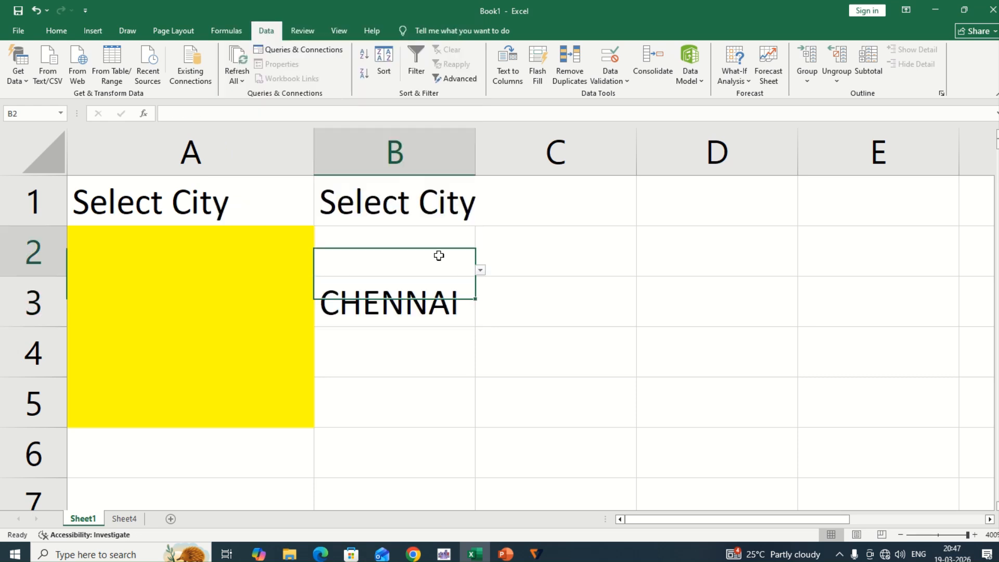
Enter the heading Select Country in cell C1 of Sheet1 and widen columns B and C
{"action": "left_click_drag", "start_coordinate": [474, 158], "coordinate": [503, 156]}
{"action": "left_click", "coordinate": [573, 189]}
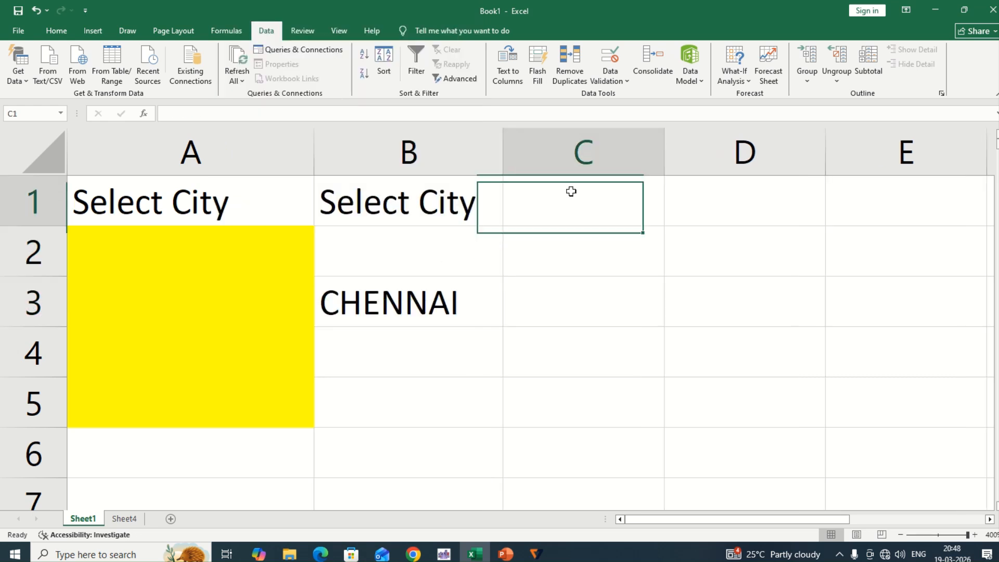
{"action": "type", "text": "sELECT County"}
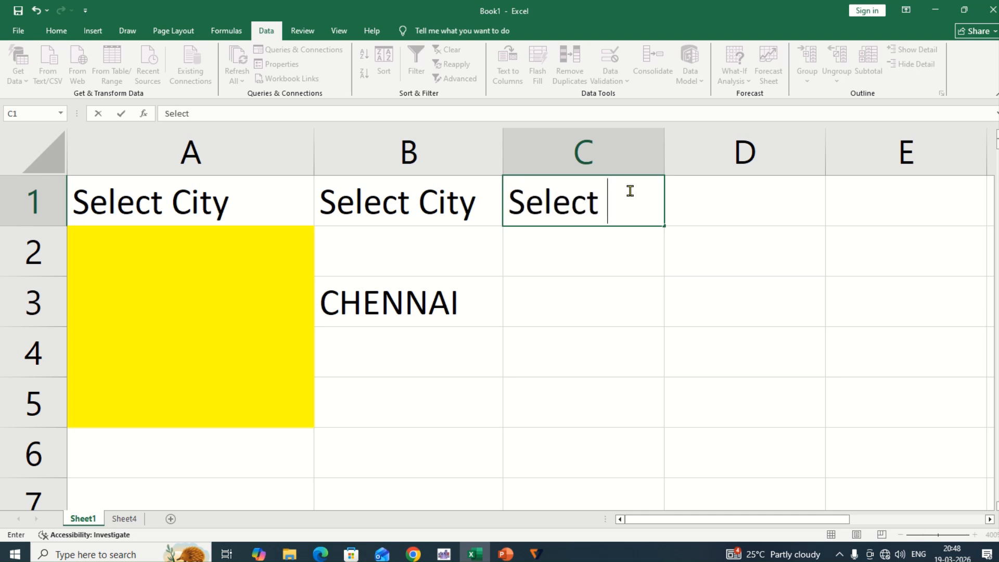
{"action": "key", "text": "BackSpace"}
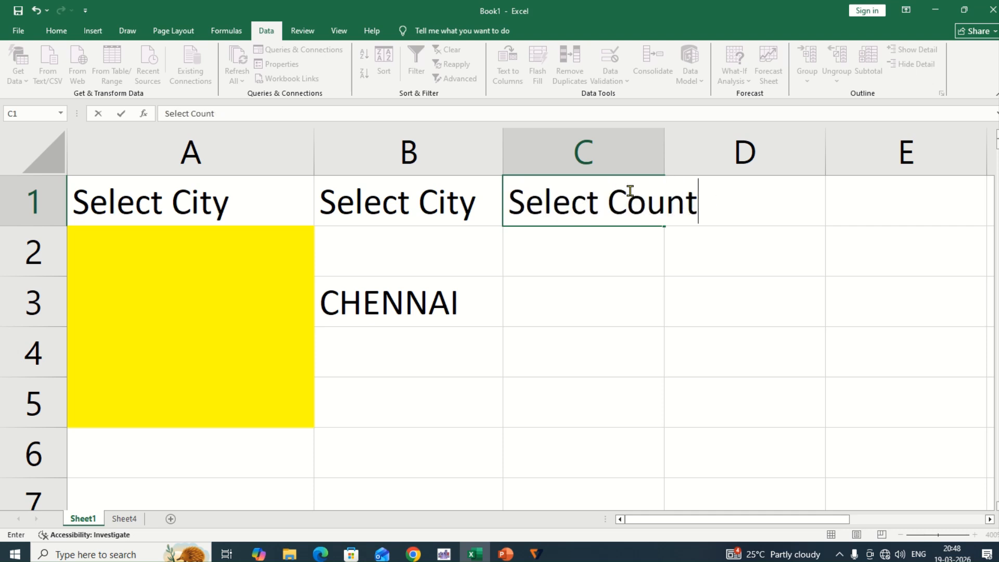
{"action": "type", "text": "ry"}
{"action": "key", "text": "Return"}
{"action": "left_click", "coordinate": [630, 193]}
{"action": "left_click_drag", "start_coordinate": [662, 156], "coordinate": [705, 153]}
{"action": "left_click_drag", "start_coordinate": [625, 242], "coordinate": [621, 399]}
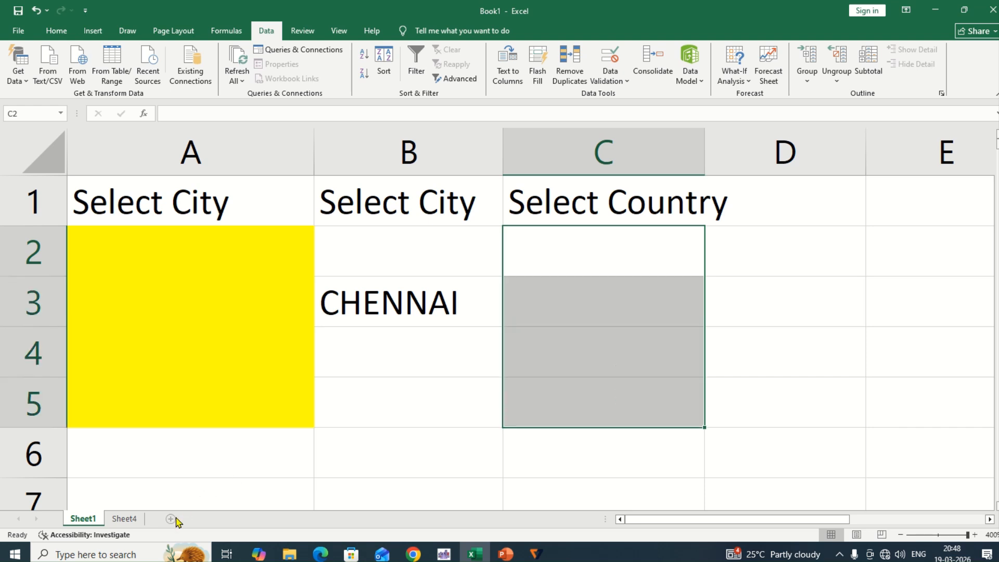
Enter the heading Country in cell B1 of Sheet4
{"action": "left_click", "coordinate": [125, 519]}
{"action": "left_click", "coordinate": [194, 173]}
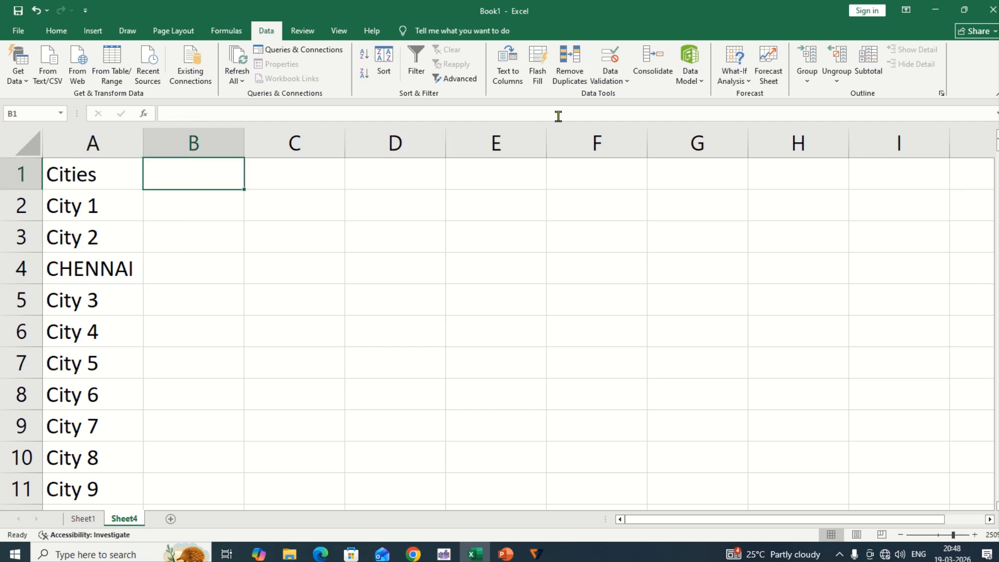
{"action": "type", "text": "Country"}
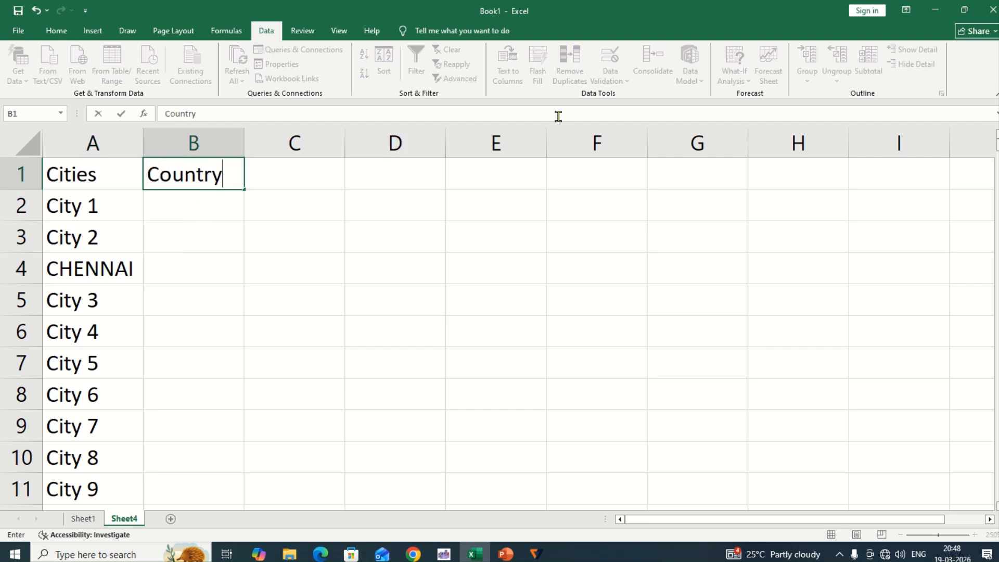
{"action": "key", "text": "Return"}
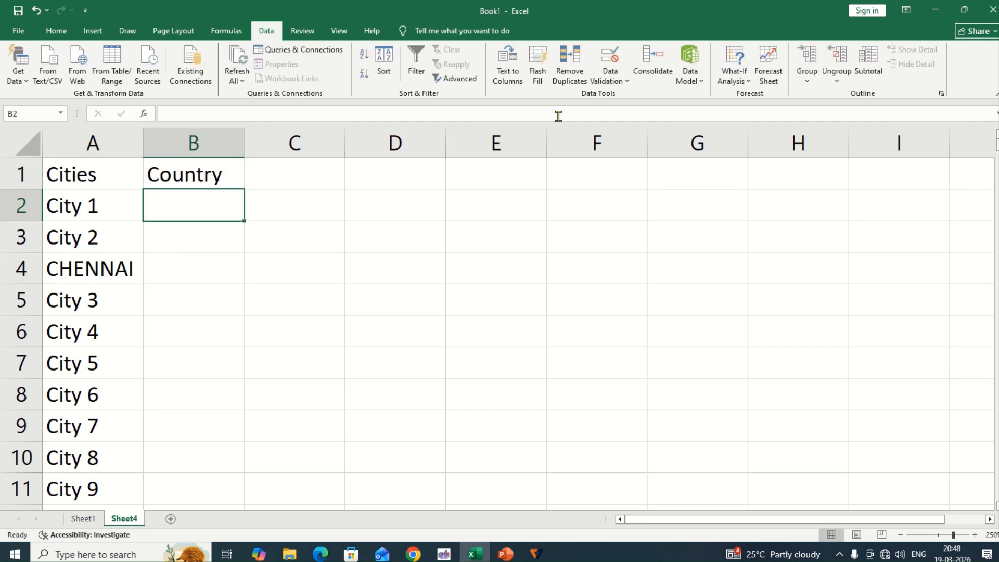
List India, USA, China and Pakistan in cells B2:B5 of Sheet4 under the Country heading
{"action": "type", "text": "India"}
{"action": "key", "text": "Return"}
{"action": "type", "text": "USA"}
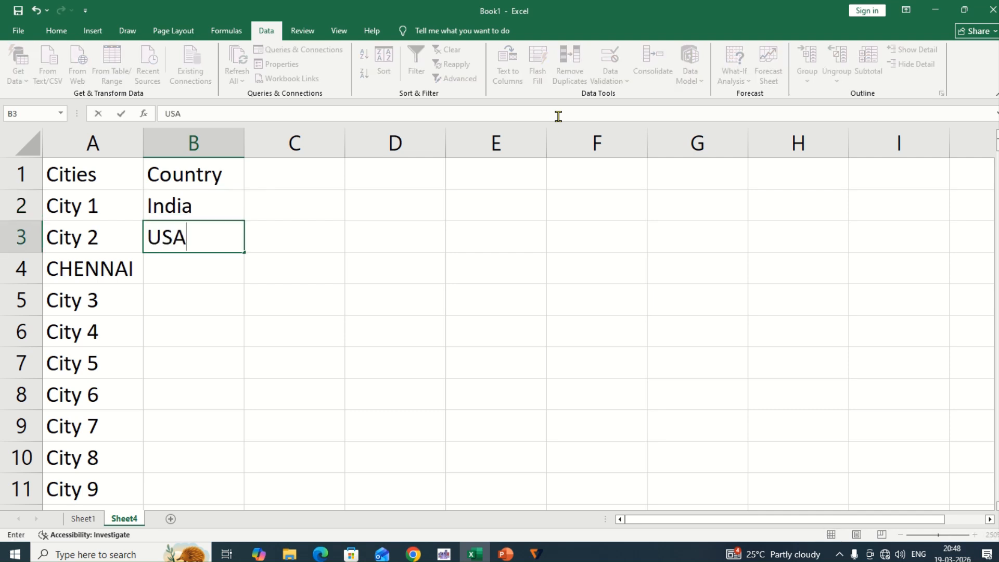
{"action": "key", "text": "Return"}
{"action": "type", "text": "Chani"}
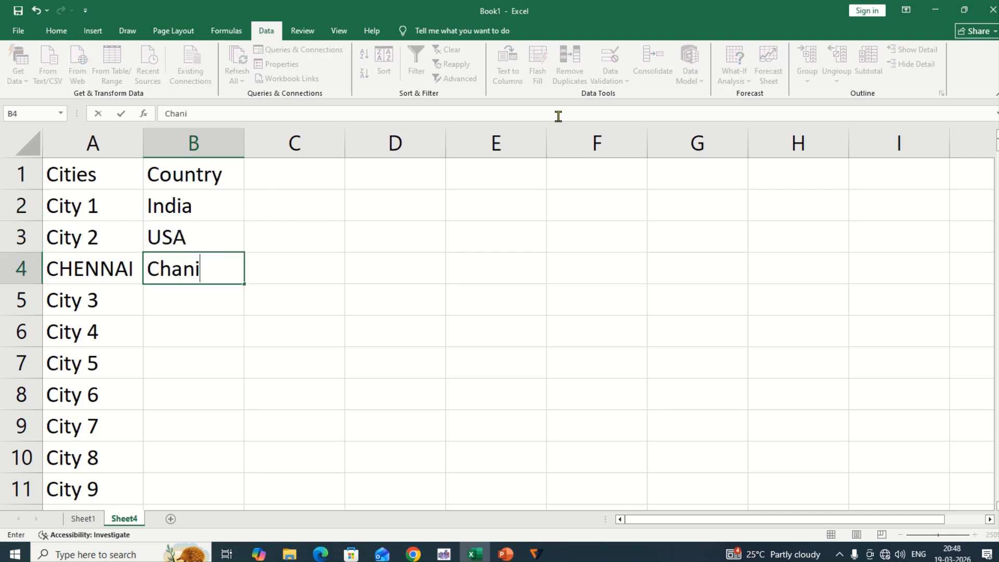
{"action": "key", "text": "BackSpace"}
{"action": "key", "text": "BackSpace"}
{"action": "key", "text": "BackSpace"}
{"action": "type", "text": "ina"}
{"action": "key", "text": "Return"}
{"action": "type", "text": "Pak"}
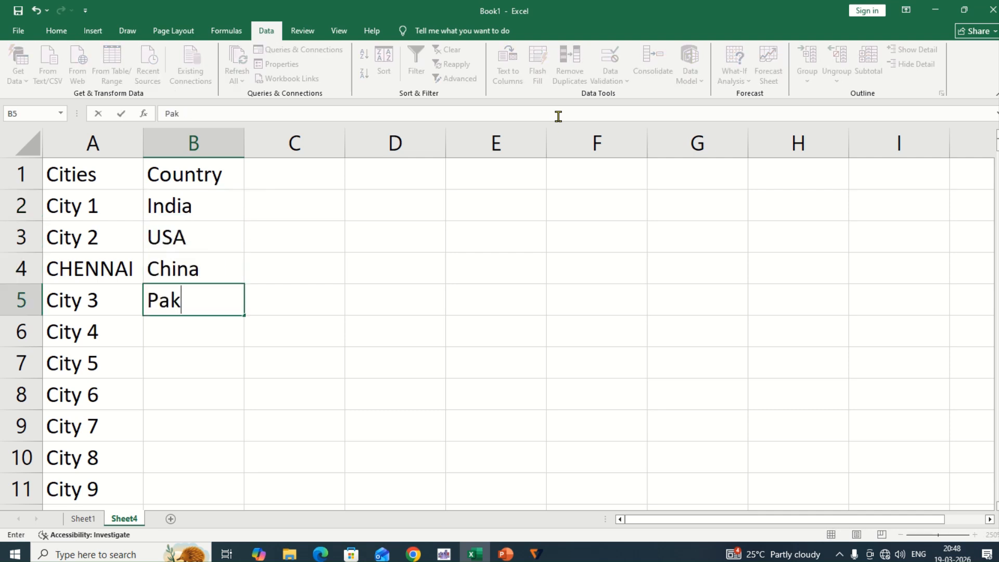
{"action": "type", "text": "is"}
{"action": "key", "text": "BackSpace"}
{"action": "type", "text": "istan"}
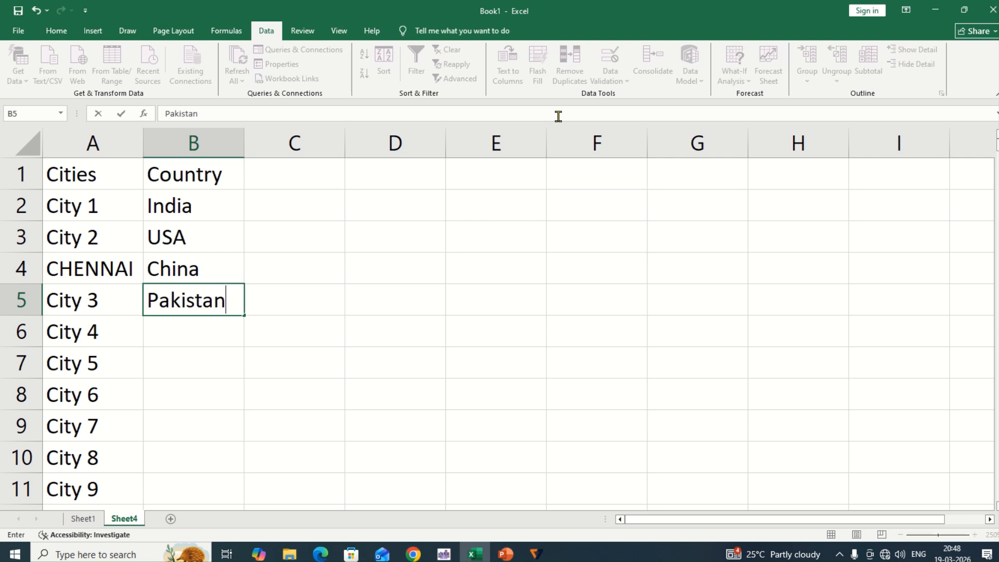
{"action": "key", "text": "Return"}
{"action": "scroll", "coordinate": [228, 193], "scroll_direction": "up", "scroll_amount": 2}
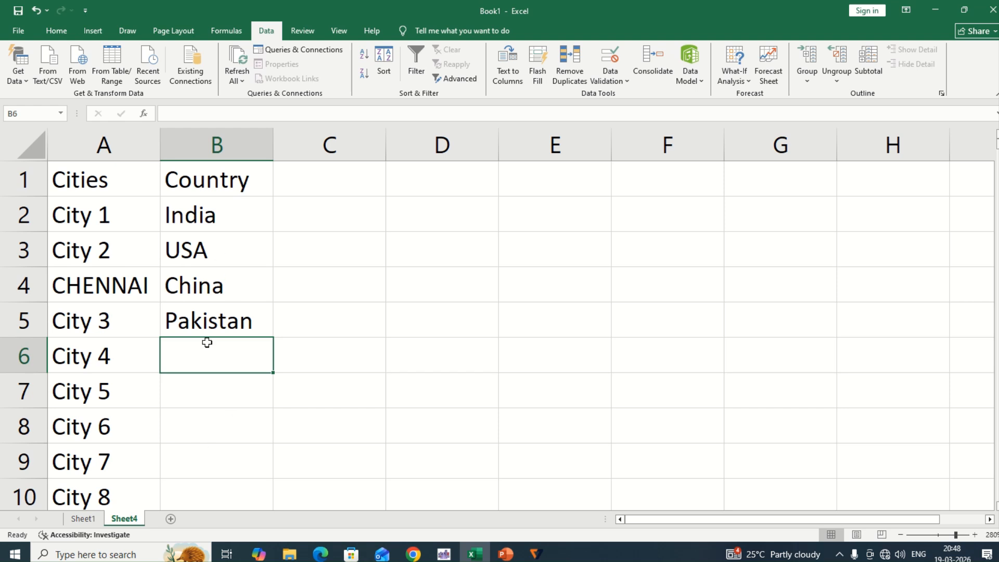
Define a workbook-scoped name country that refers to cells B2:B5 of Sheet4
{"action": "left_click", "coordinate": [226, 32]}
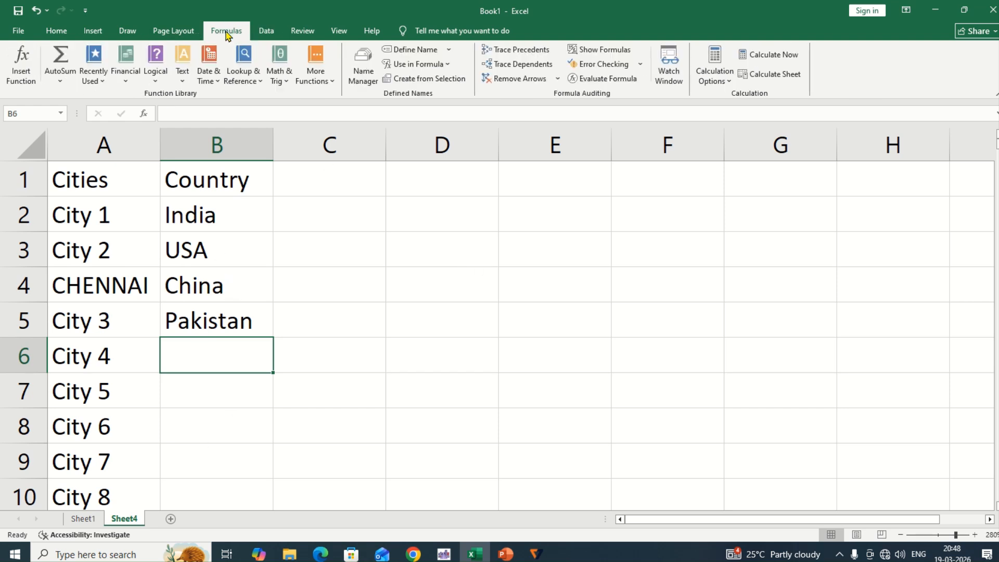
{"action": "left_click", "coordinate": [365, 73]}
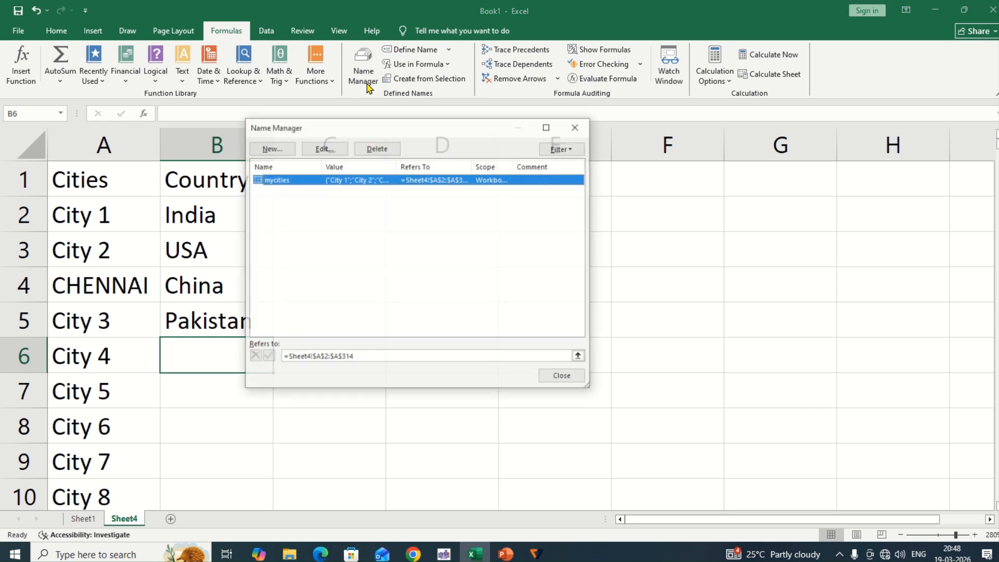
{"action": "left_click", "coordinate": [285, 152]}
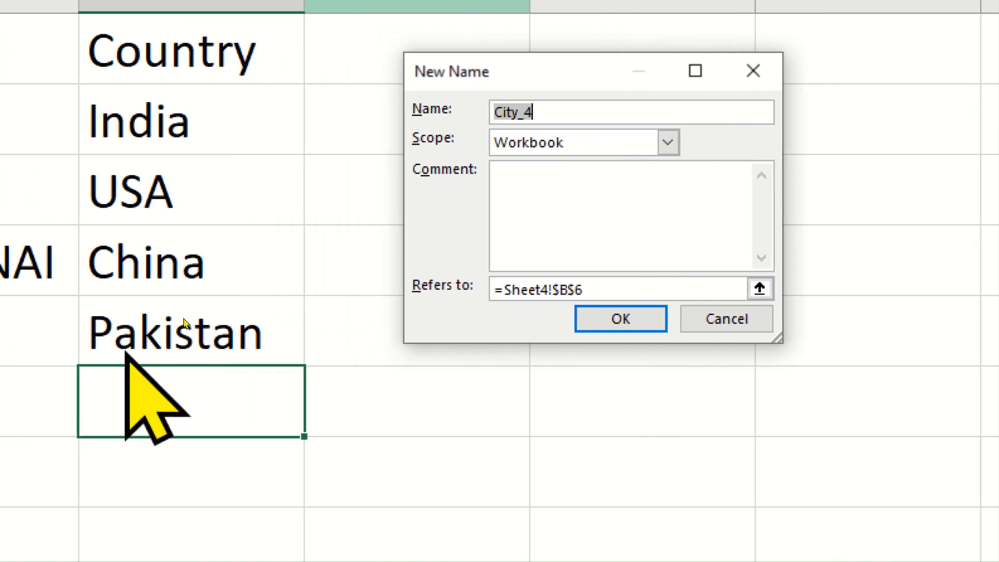
{"action": "left_click", "coordinate": [761, 288]}
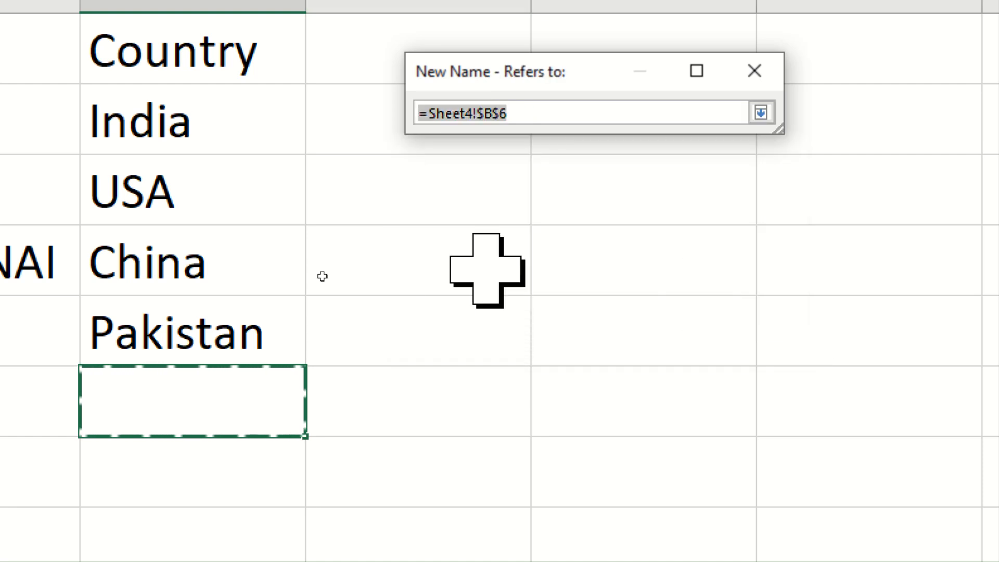
{"action": "left_click_drag", "start_coordinate": [167, 111], "coordinate": [166, 354]}
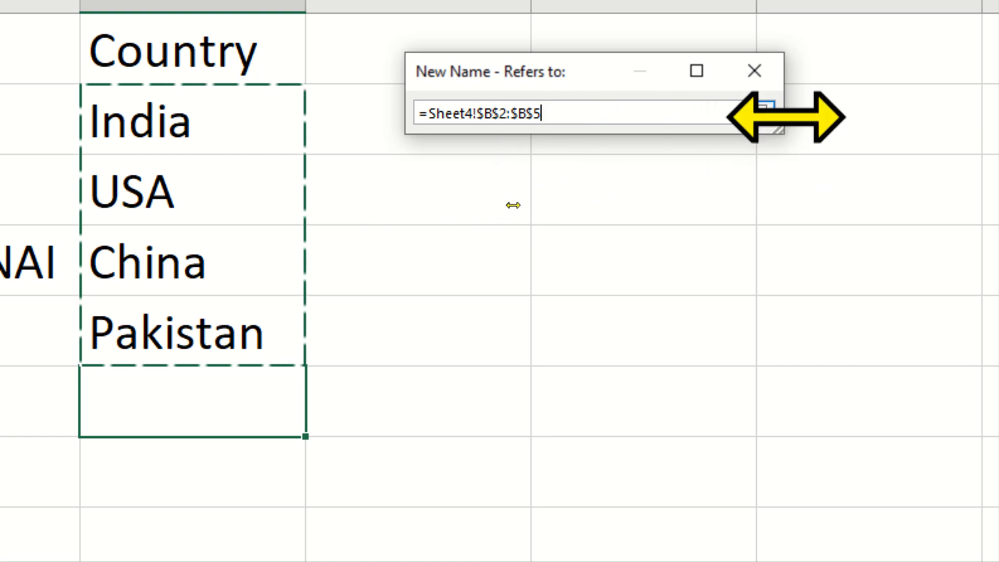
{"action": "left_click", "coordinate": [763, 111]}
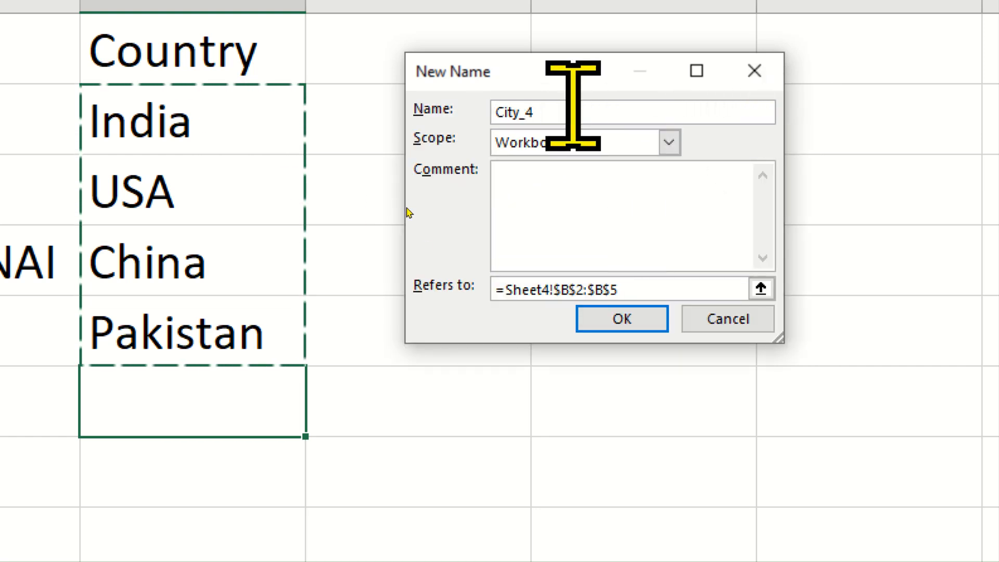
{"action": "type", "text": "country"}
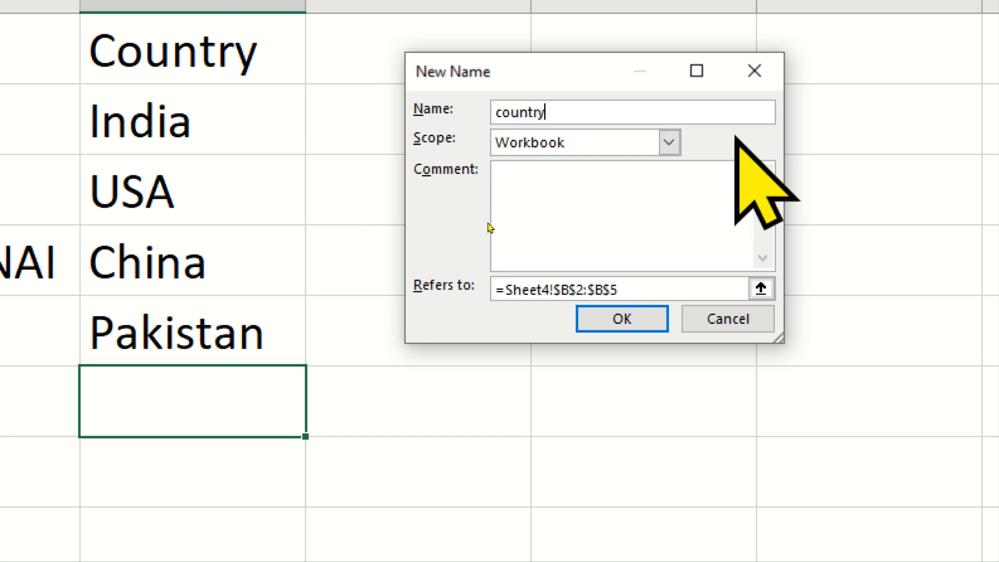
{"action": "left_click", "coordinate": [622, 319]}
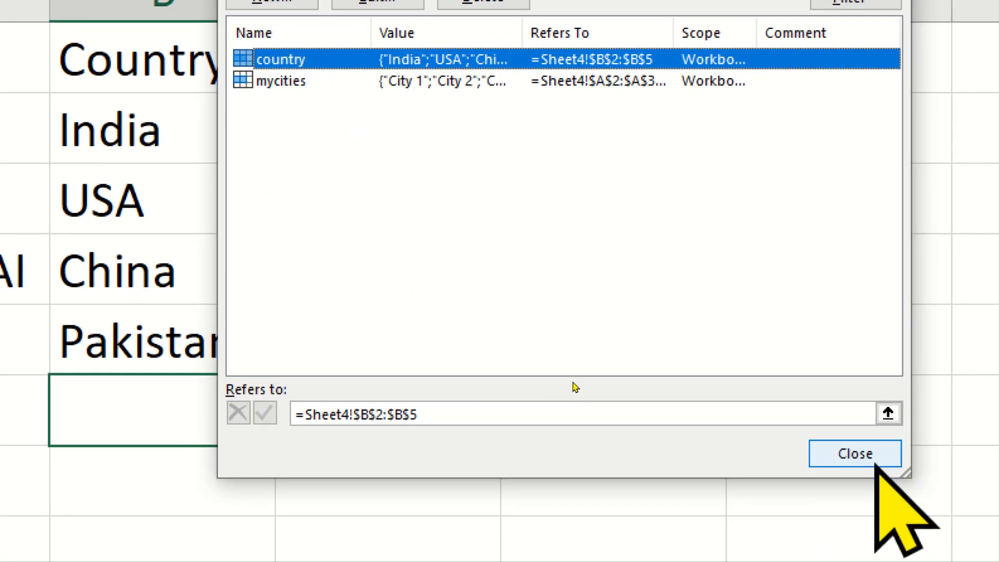
{"action": "left_click", "coordinate": [885, 479]}
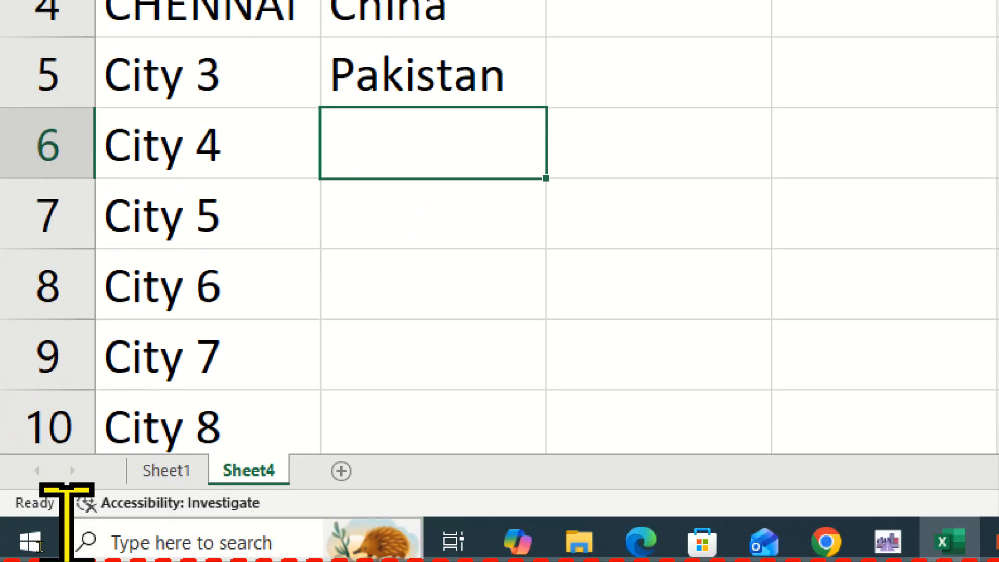
Apply list data validation to cells C2:C5 of Sheet1 with the source =country
{"action": "left_click", "coordinate": [178, 477]}
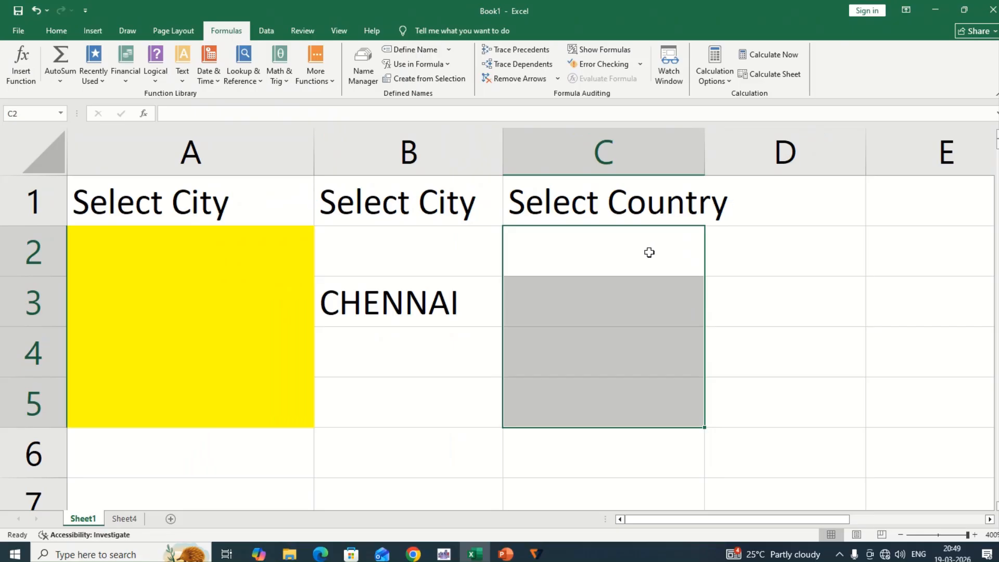
{"action": "left_click_drag", "start_coordinate": [630, 308], "coordinate": [590, 559]}
{"action": "left_click", "coordinate": [267, 31]}
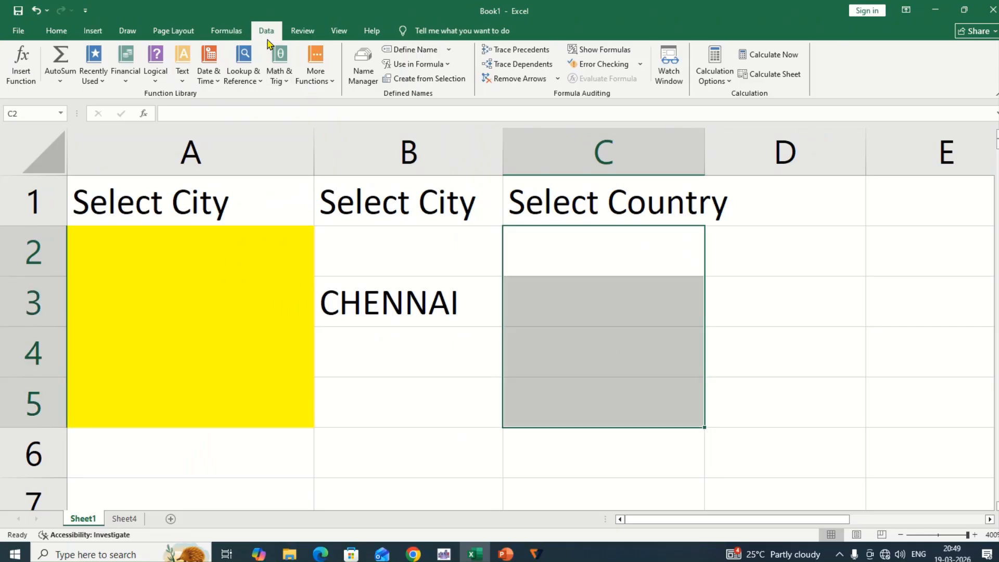
{"action": "left_click", "coordinate": [607, 81]}
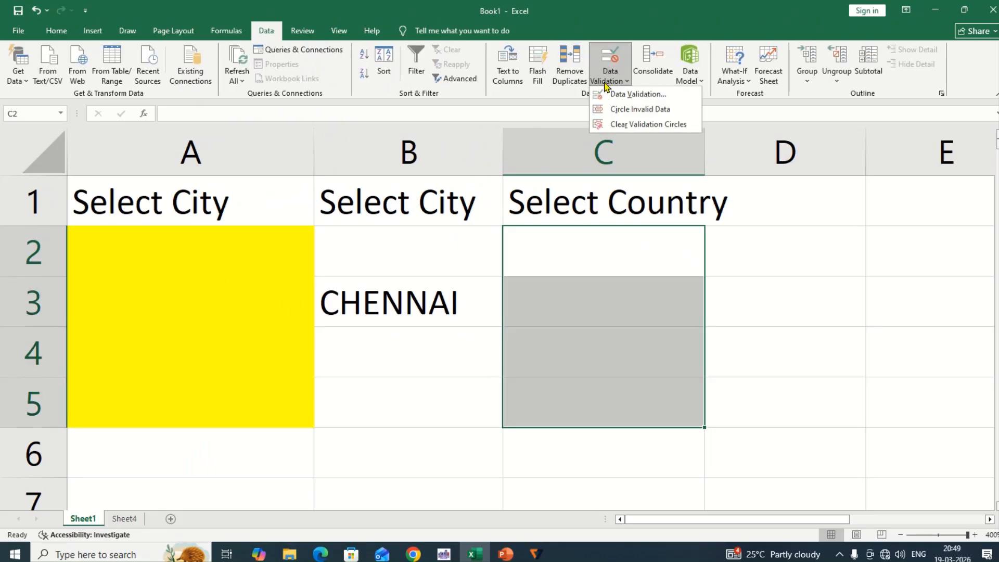
{"action": "left_click", "coordinate": [659, 96]}
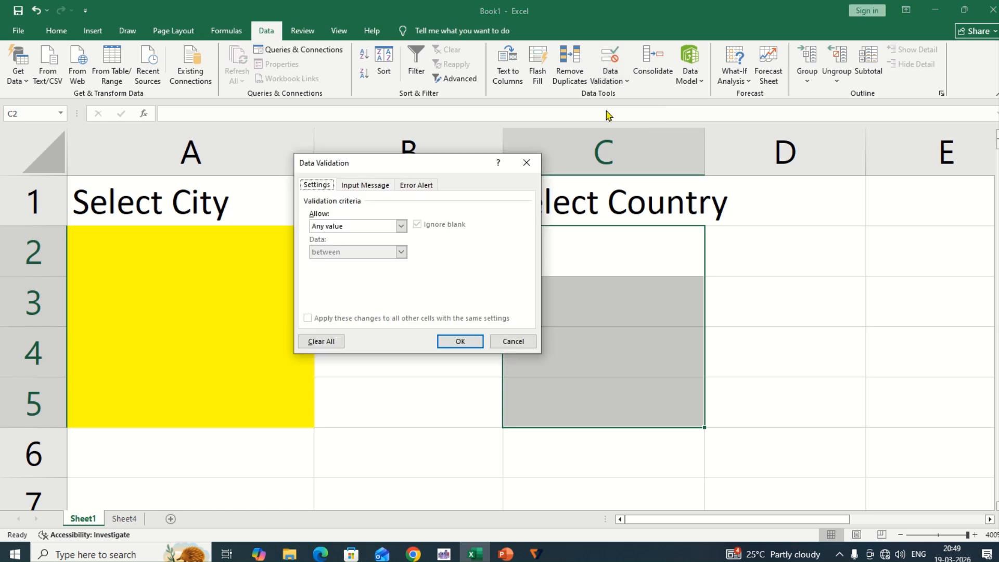
{"action": "left_click", "coordinate": [382, 227]}
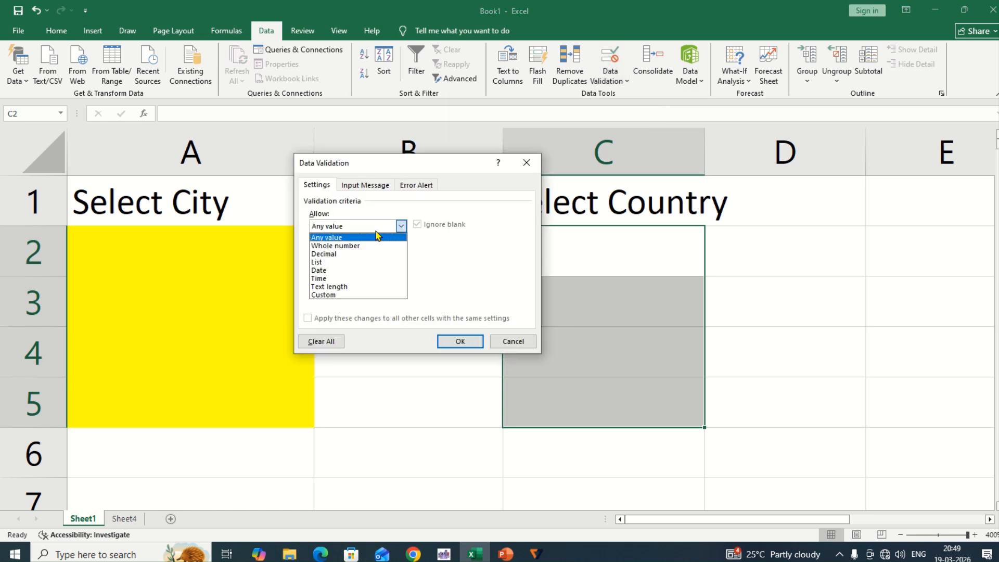
{"action": "left_click", "coordinate": [352, 261]}
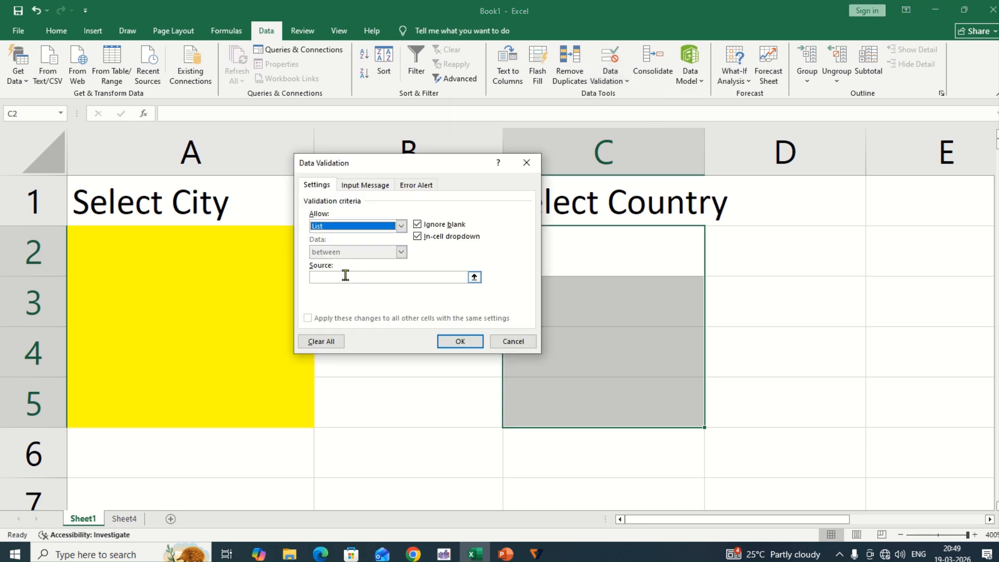
{"action": "left_click", "coordinate": [351, 277]}
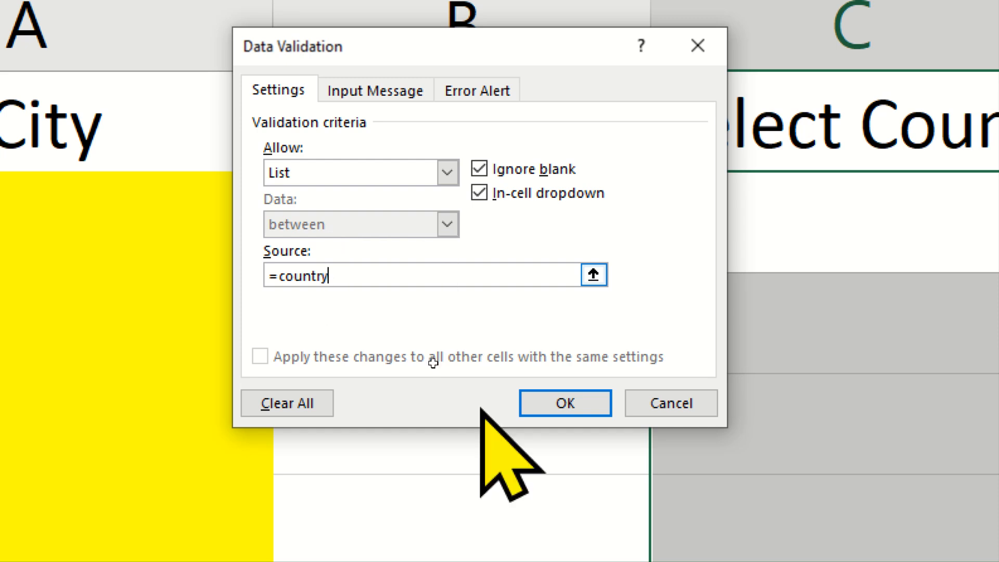
{"action": "left_click", "coordinate": [588, 405]}
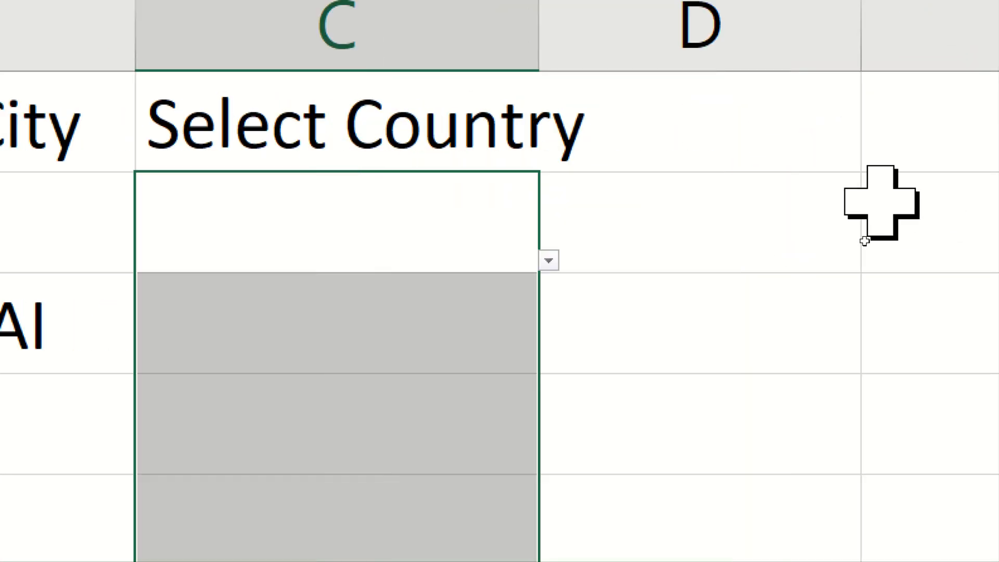
Check the country drop-down lists in cells C2 and C3 of Sheet1 without choosing an entry
{"action": "left_click", "coordinate": [557, 268]}
{"action": "left_click", "coordinate": [464, 224]}
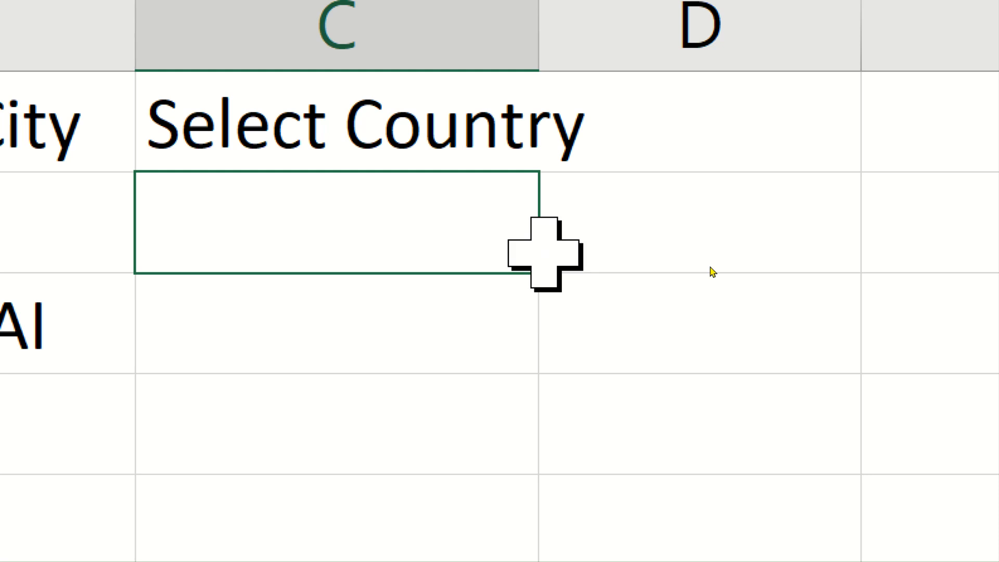
{"action": "left_click", "coordinate": [548, 260]}
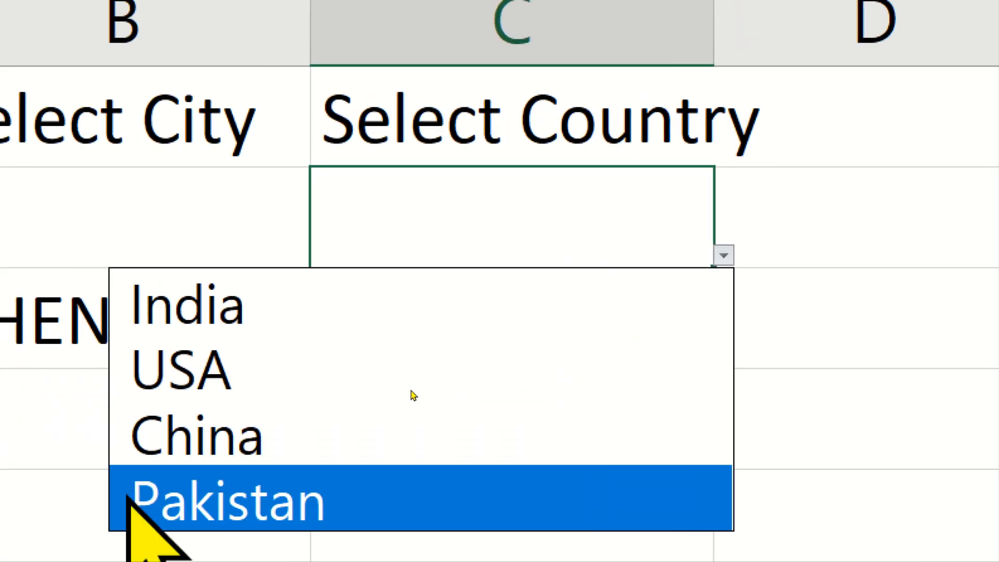
{"action": "left_click", "coordinate": [127, 472]}
{"action": "left_click", "coordinate": [657, 390]}
{"action": "left_click", "coordinate": [529, 331]}
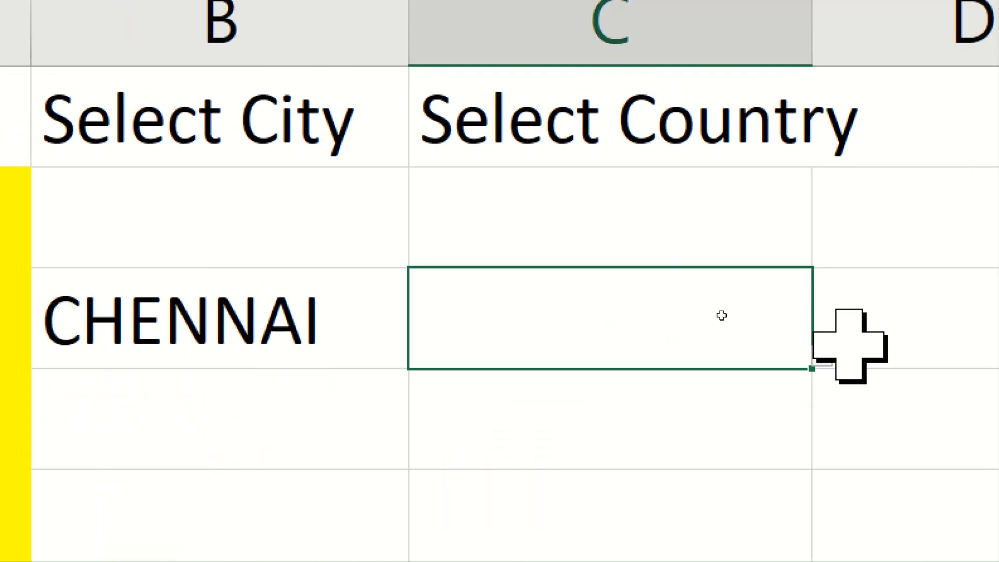
{"action": "left_click", "coordinate": [822, 356]}
{"action": "left_click", "coordinate": [616, 301]}
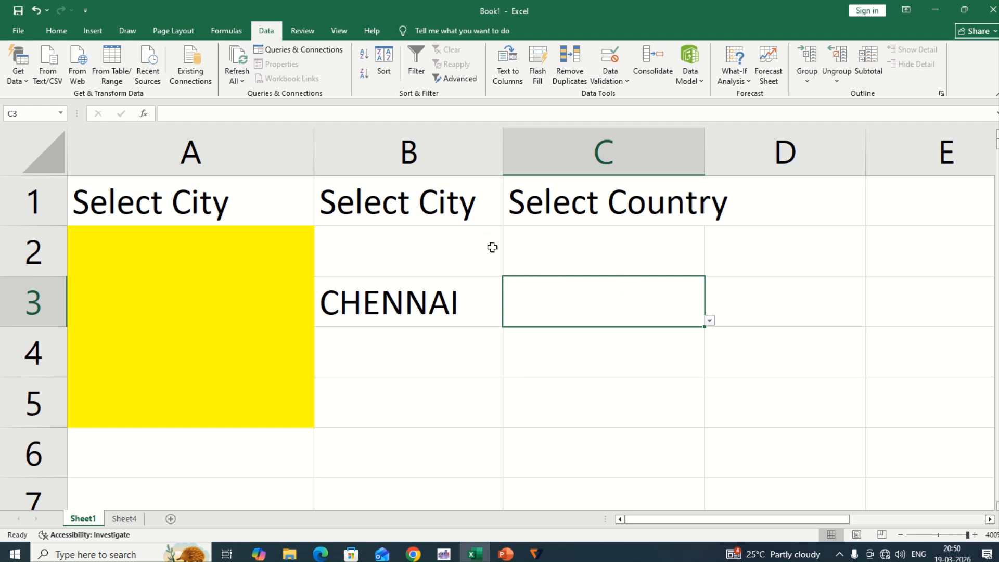
{"action": "mouse_move", "coordinate": [465, 5]}
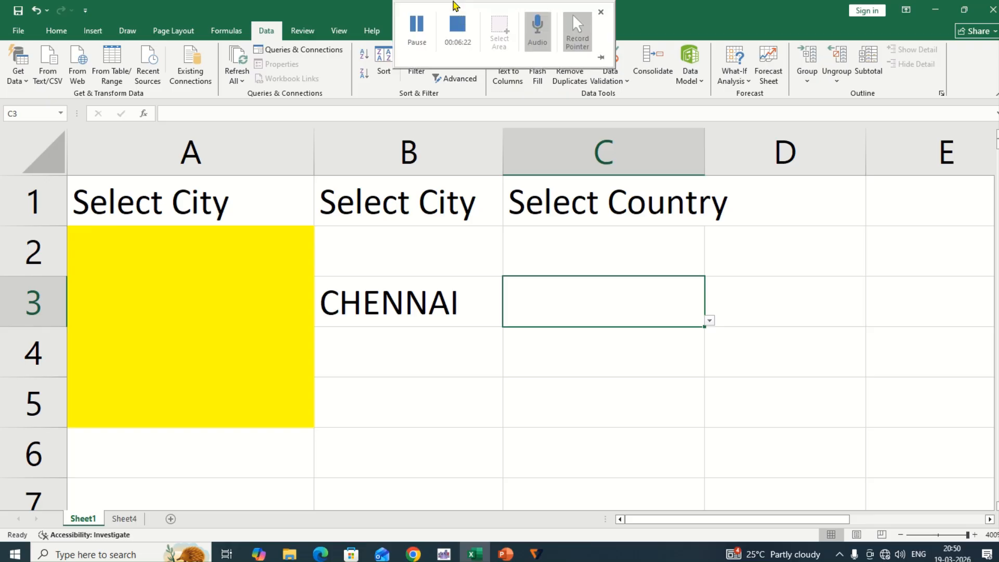